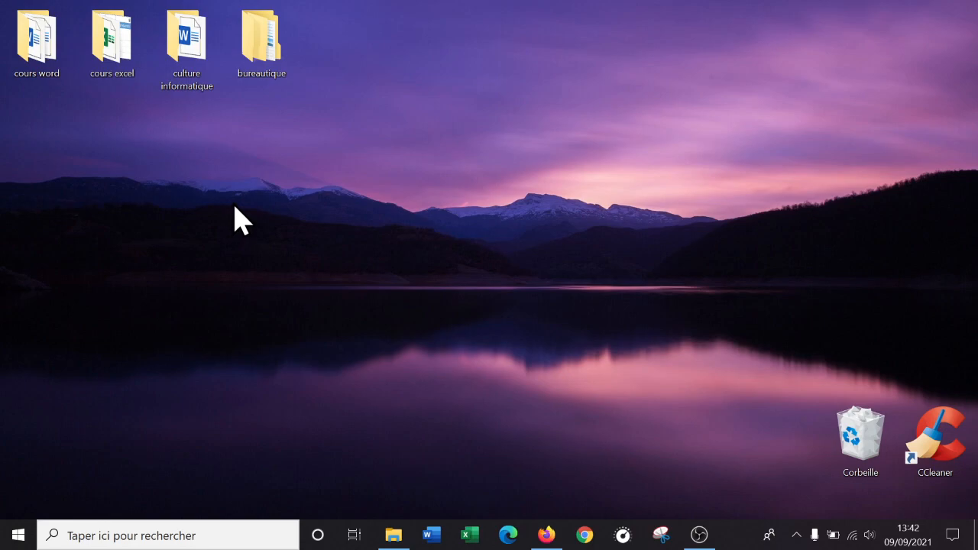
Find LibreOffice Calc by searching for "libre", open it, dismiss the tip of the day and close the program
{"action": "left_click", "coordinate": [186, 536]}
{"action": "type", "text": "libre"}
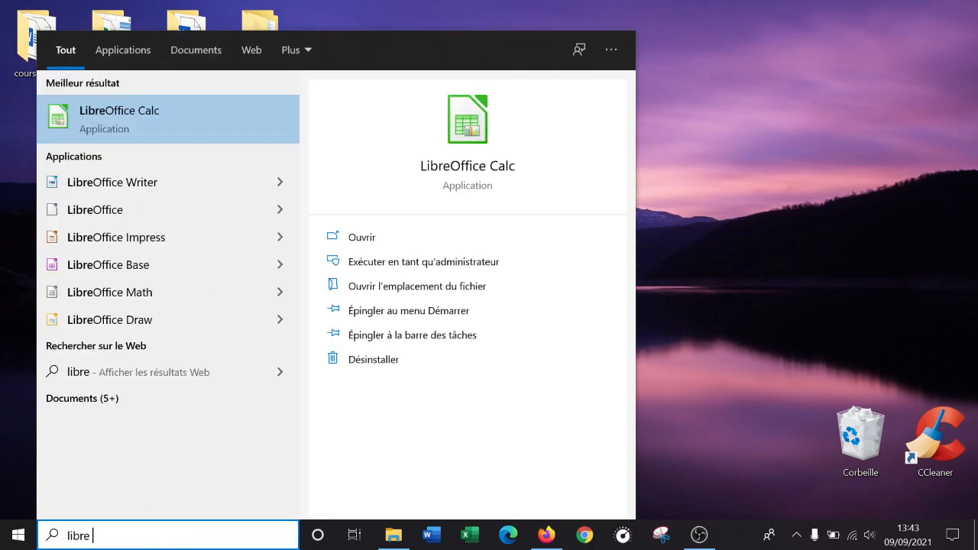
{"action": "left_click", "coordinate": [185, 131]}
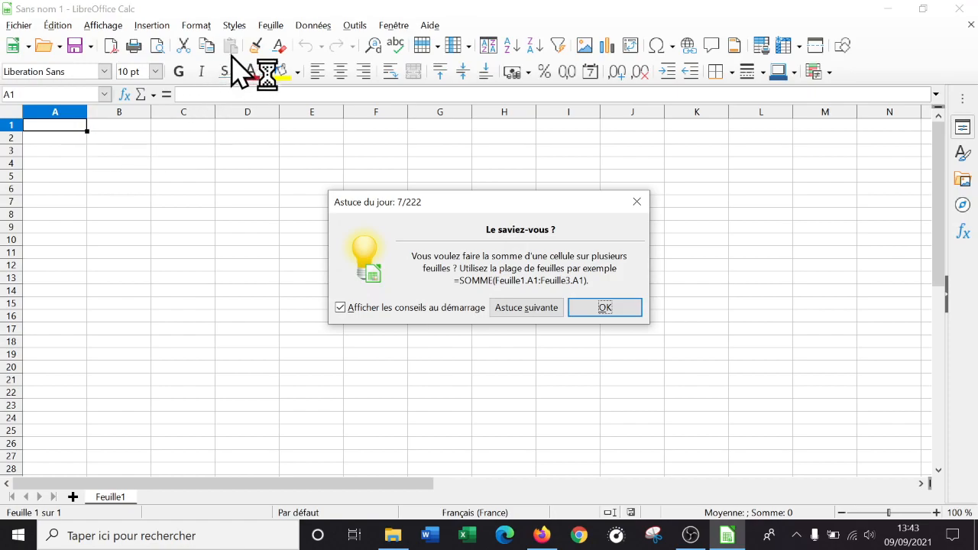
{"action": "left_click", "coordinate": [637, 202]}
{"action": "left_click", "coordinate": [960, 9]}
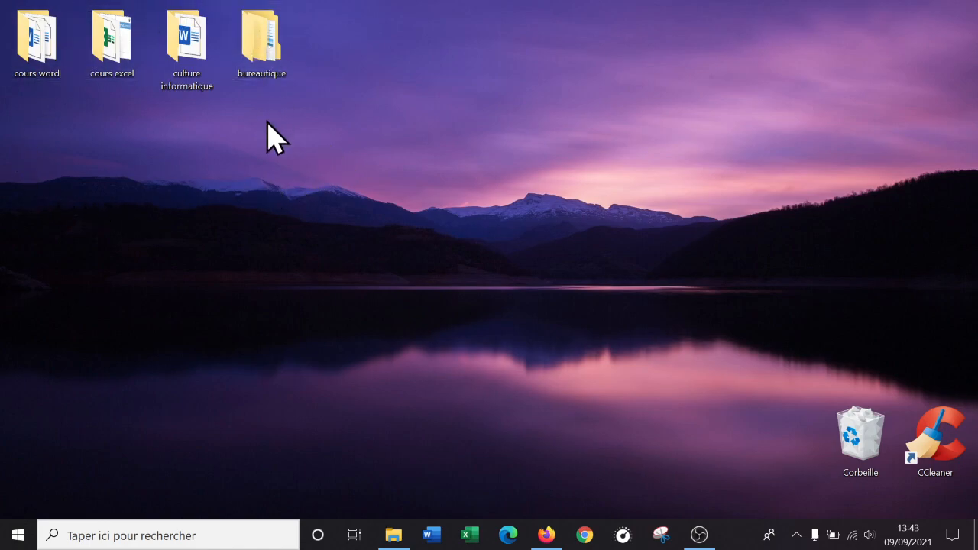
Open the bureautique folder on the desktop and create a subfolder named "pinceau" in it
{"action": "double_click", "coordinate": [263, 40]}
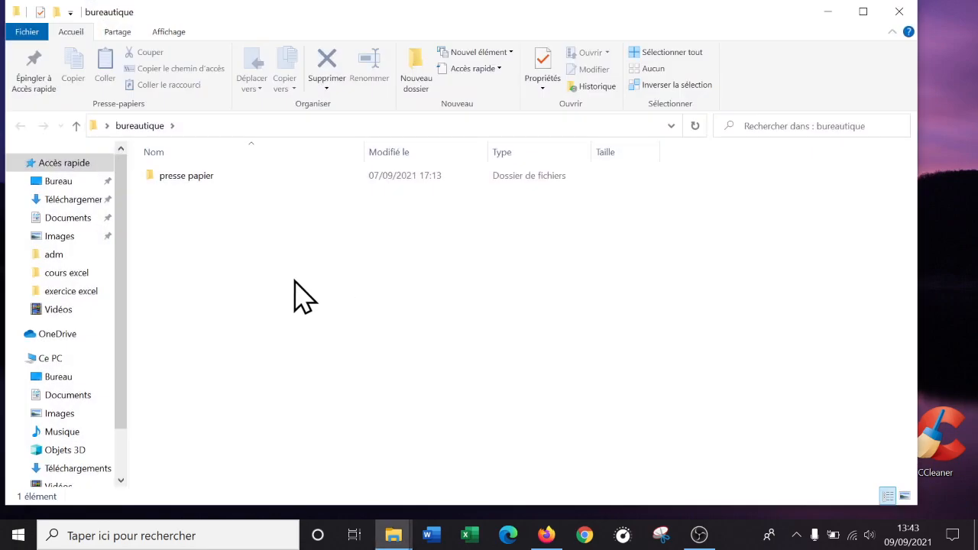
{"action": "right_click", "coordinate": [203, 263]}
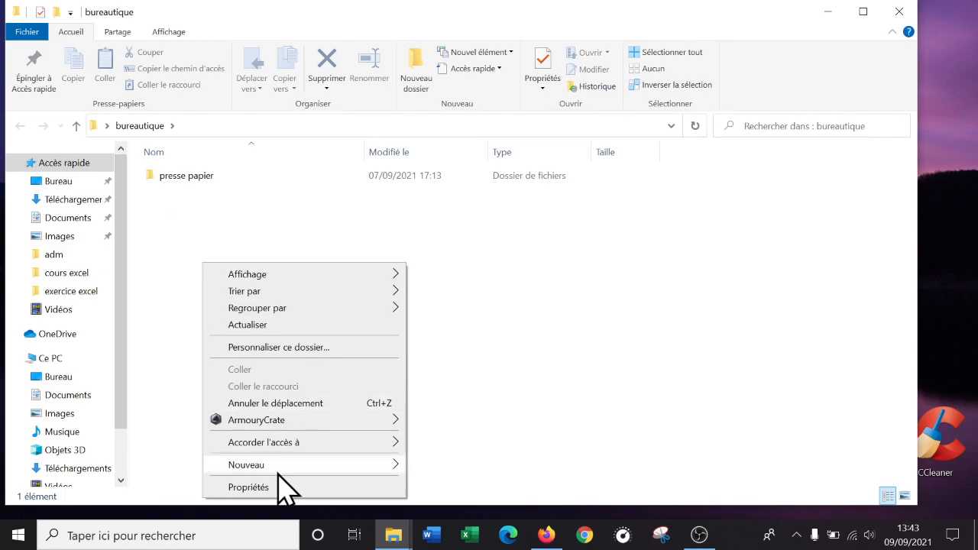
{"action": "mouse_move", "coordinate": [280, 468]}
{"action": "left_click", "coordinate": [502, 255]}
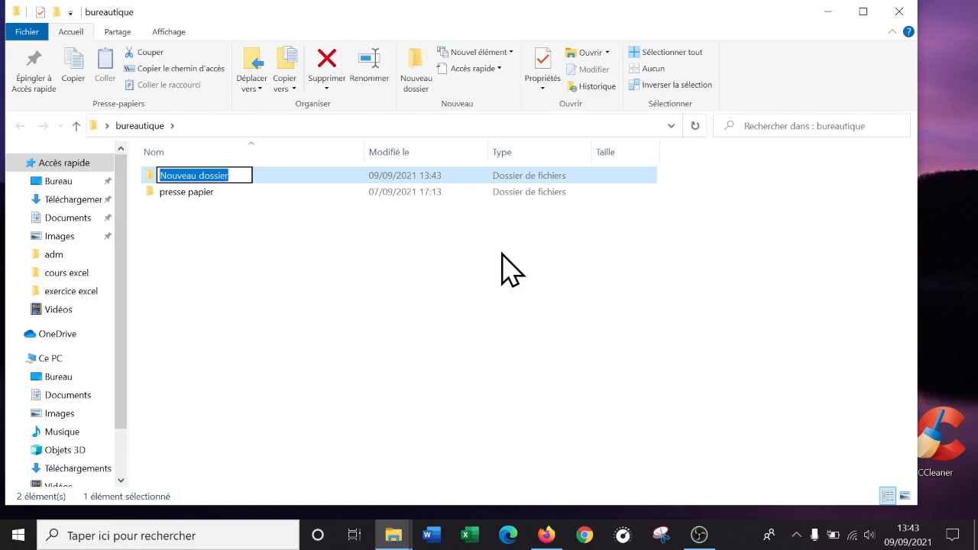
{"action": "type", "text": "pinceau"}
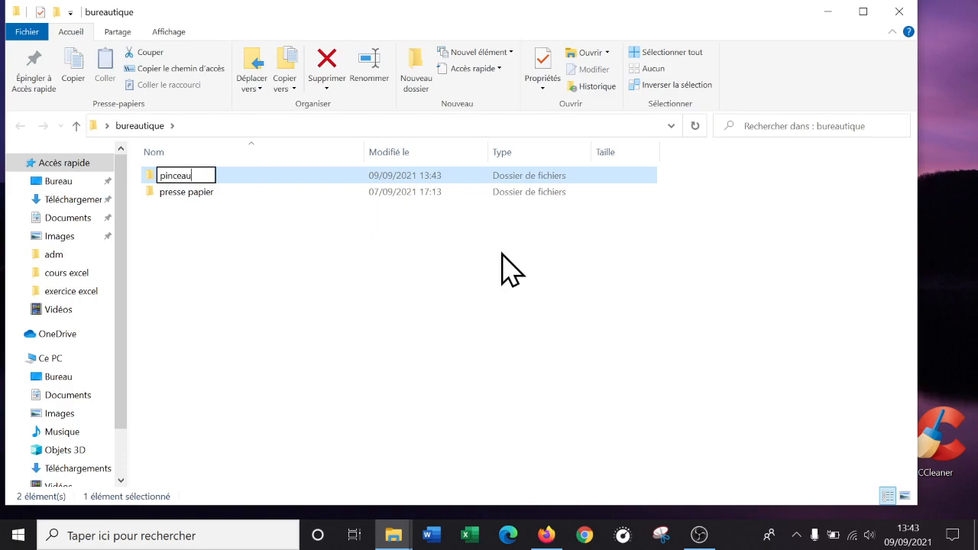
{"action": "key", "text": "Return"}
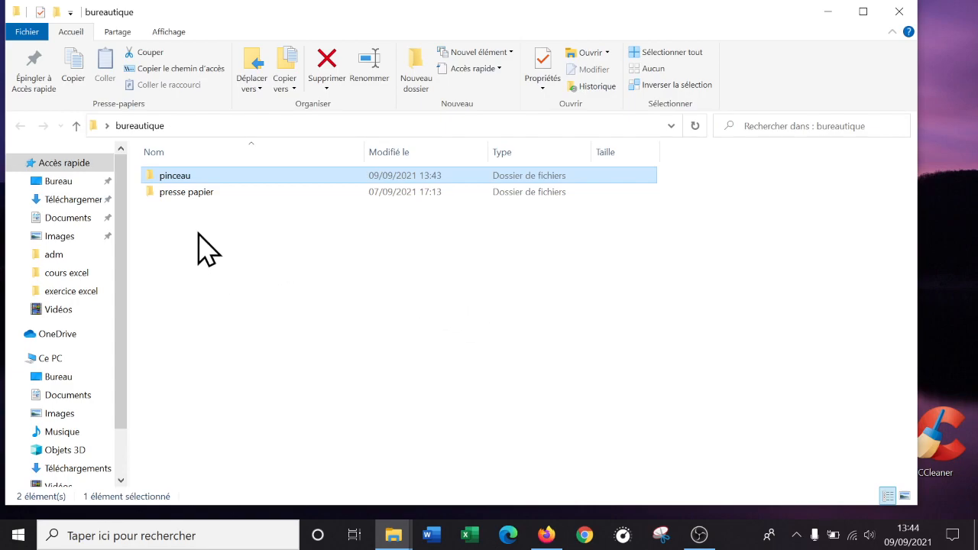
Open the pinceau folder and create a Microsoft Word document named pinceau.docx in it
{"action": "double_click", "coordinate": [185, 182]}
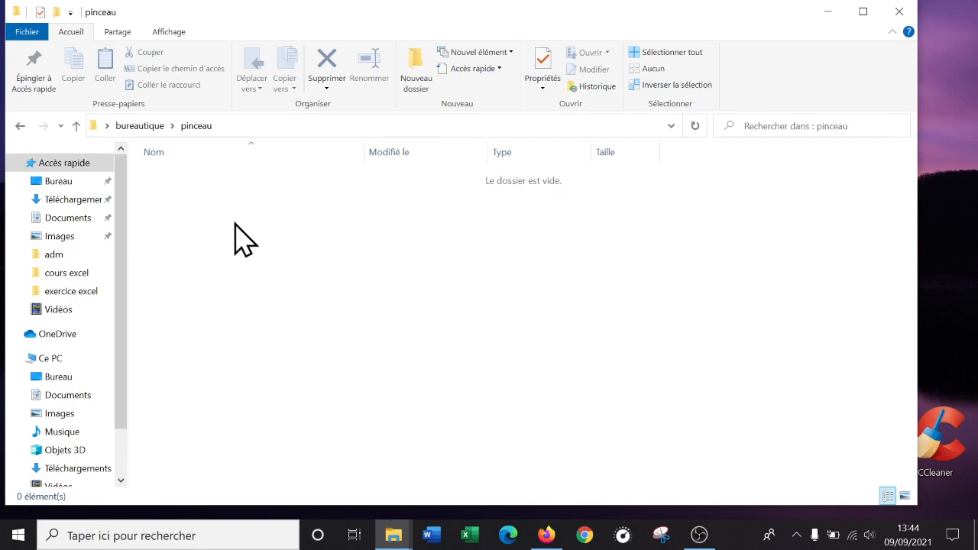
{"action": "right_click", "coordinate": [225, 216]}
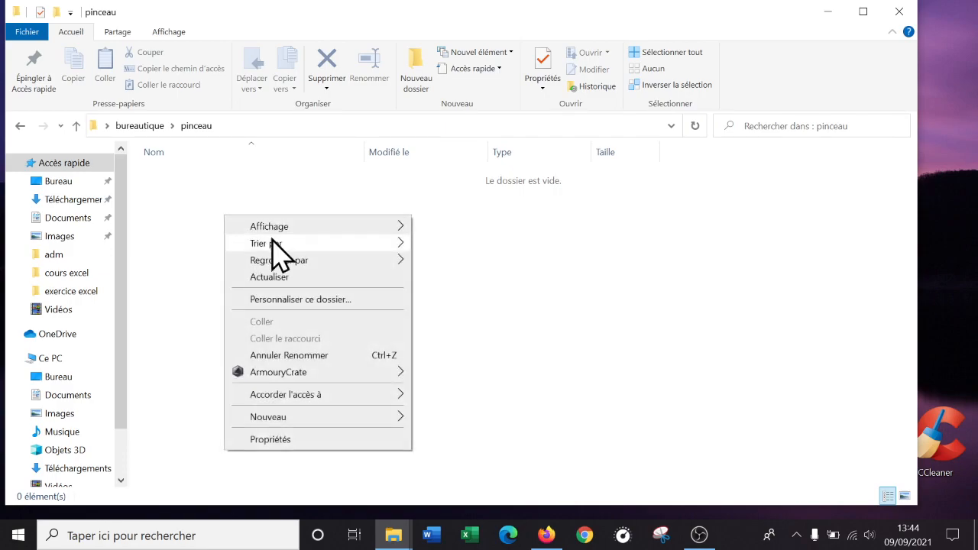
{"action": "mouse_move", "coordinate": [322, 418]}
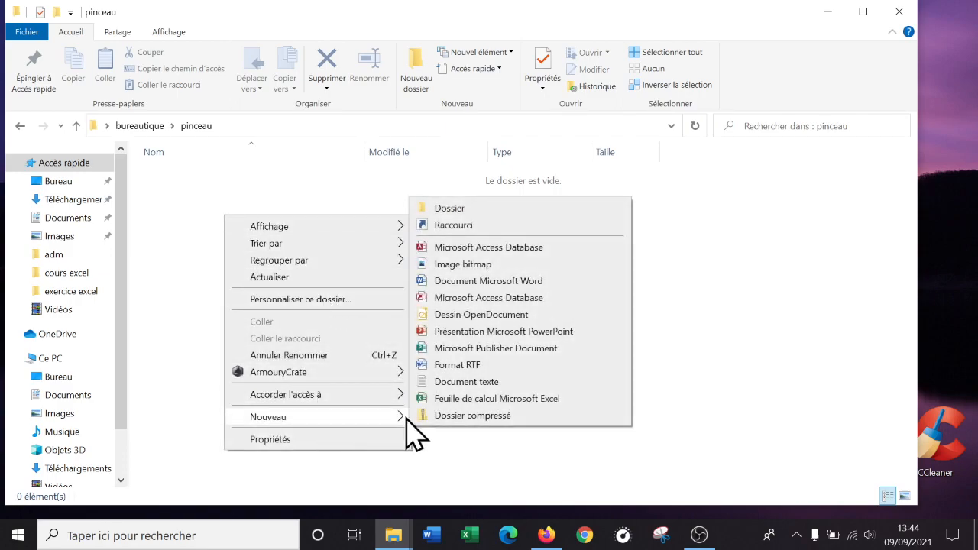
{"action": "left_click", "coordinate": [481, 281]}
{"action": "type", "text": "pinceau"}
{"action": "key", "text": "Return"}
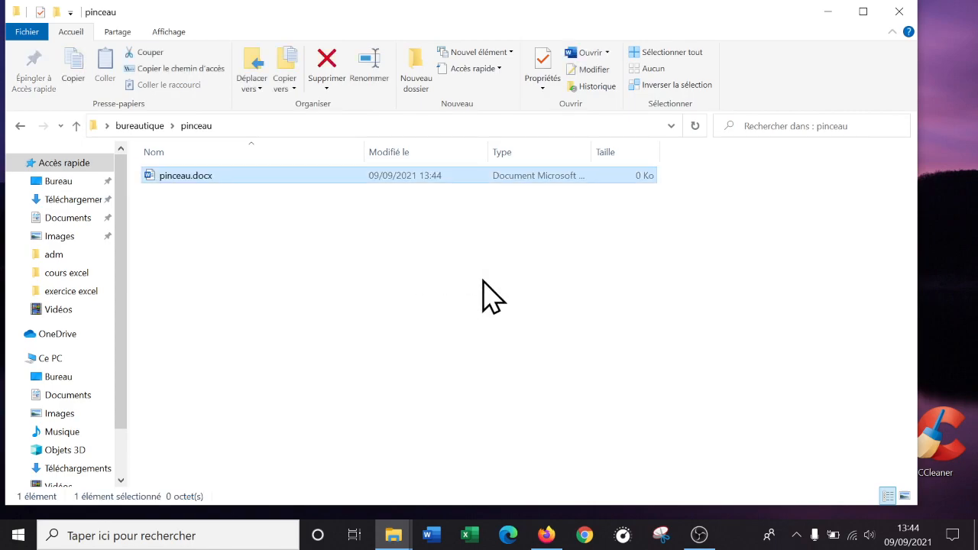
Create a Microsoft Excel workbook named pinceau.xlsx in the pinceau folder
{"action": "right_click", "coordinate": [236, 242]}
{"action": "mouse_move", "coordinate": [386, 442]}
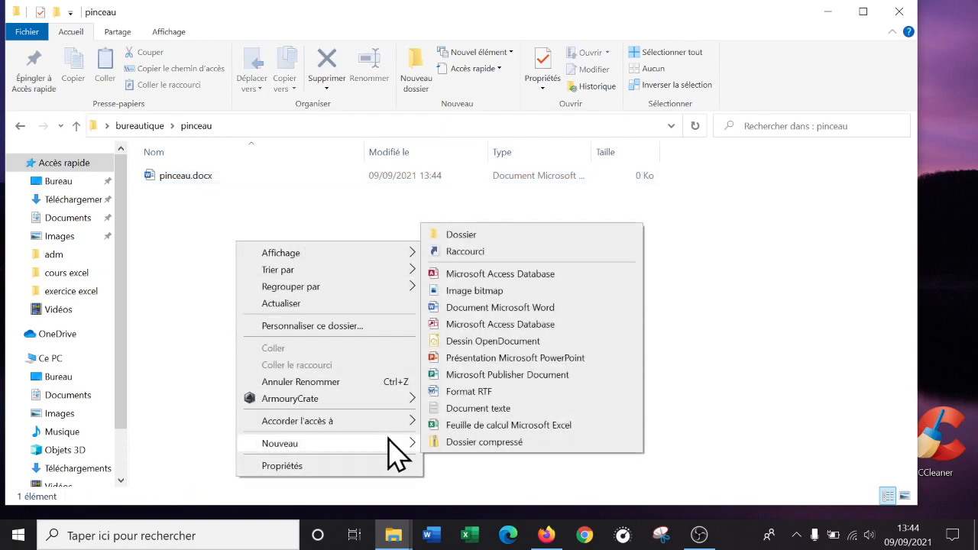
{"action": "left_click", "coordinate": [514, 426]}
{"action": "type", "text": "pincea"}
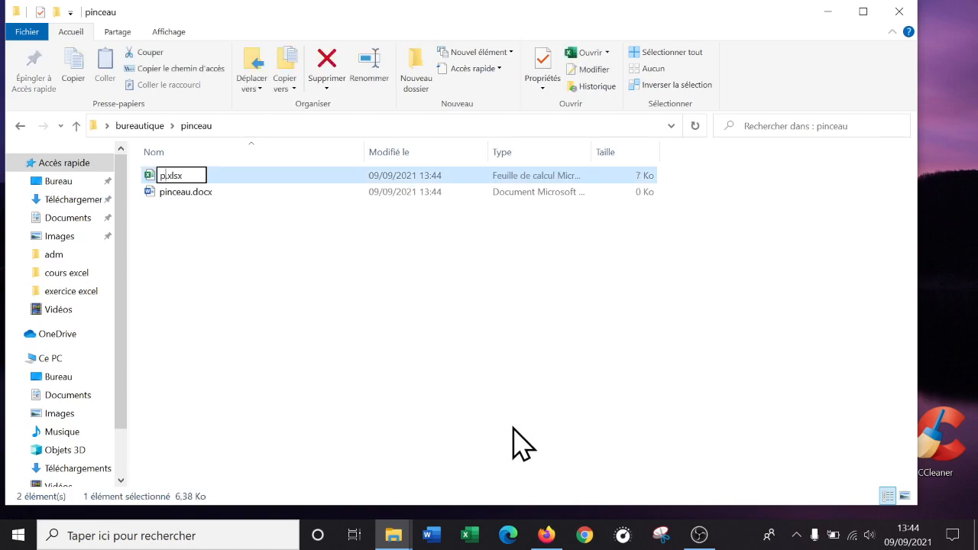
{"action": "type", "text": "u"}
{"action": "key", "text": "Return"}
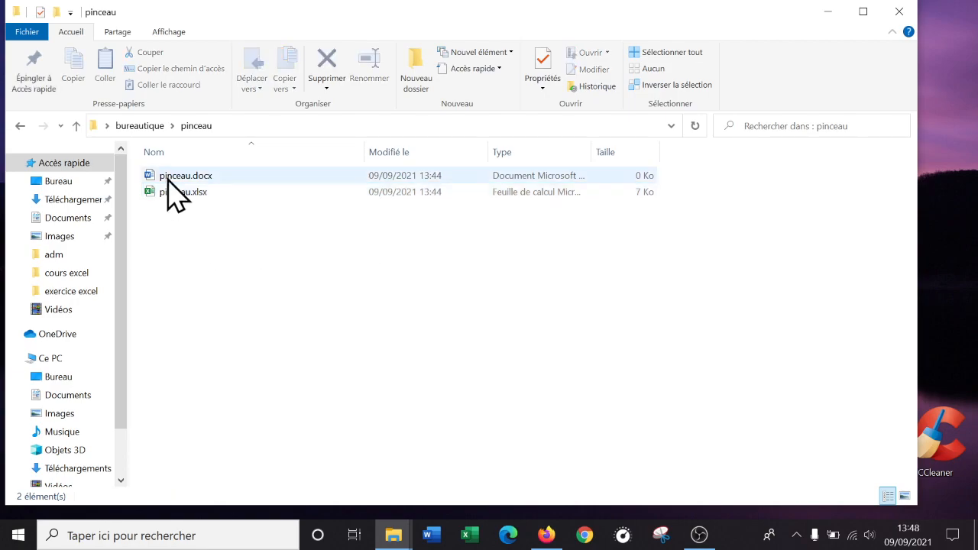
Open pinceau.docx in Word and set the document zoom to 140%
{"action": "left_click", "coordinate": [186, 176]}
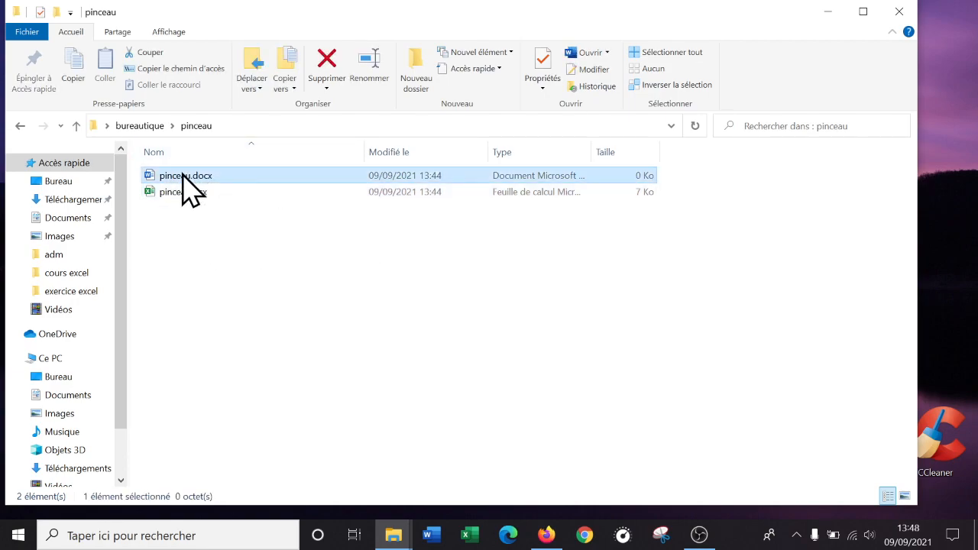
{"action": "double_click", "coordinate": [186, 177]}
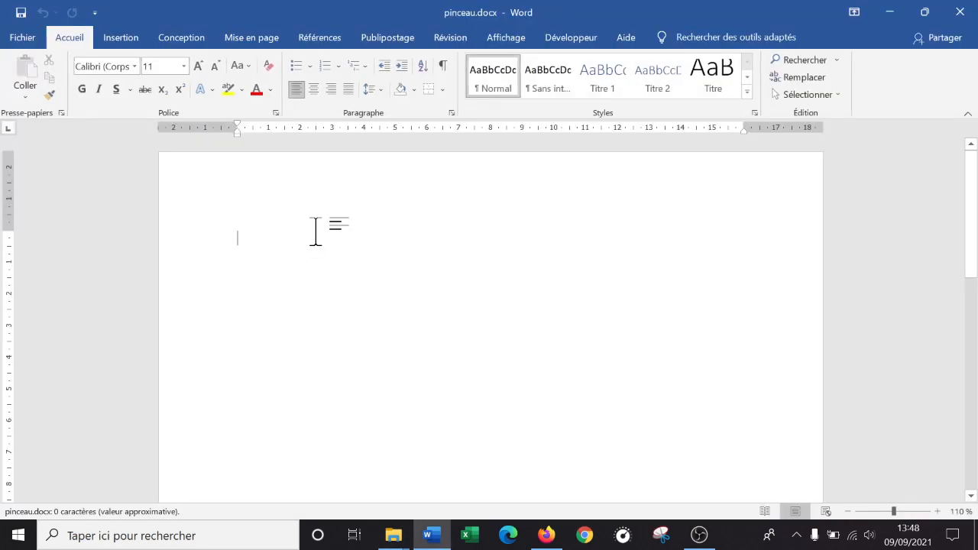
{"action": "left_click", "coordinate": [939, 513]}
{"action": "left_click", "coordinate": [938, 512]}
{"action": "left_click", "coordinate": [938, 513]}
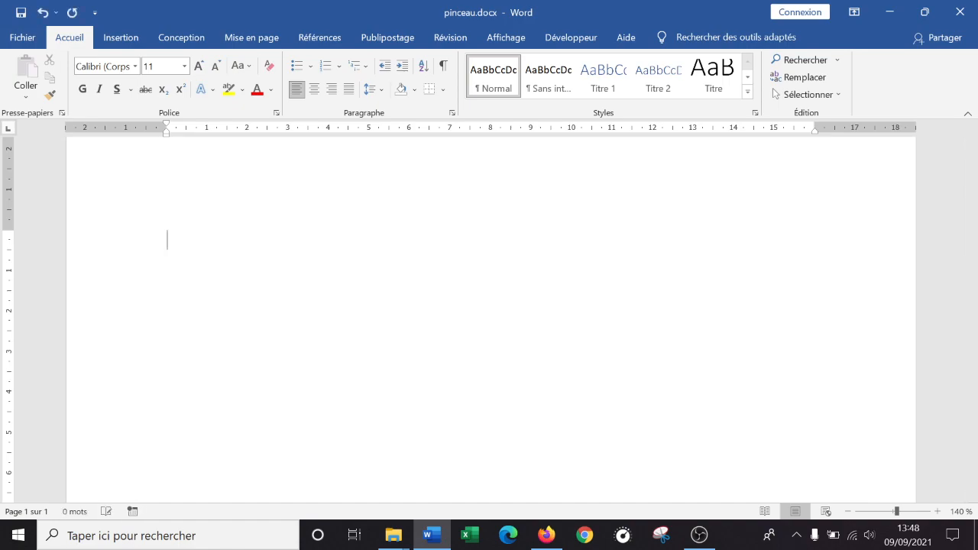
Write the title line "L'histoire du château hanté" and generate filler text below it with =lorem(7,8)
{"action": "type", "text": "L'histoire du château "}
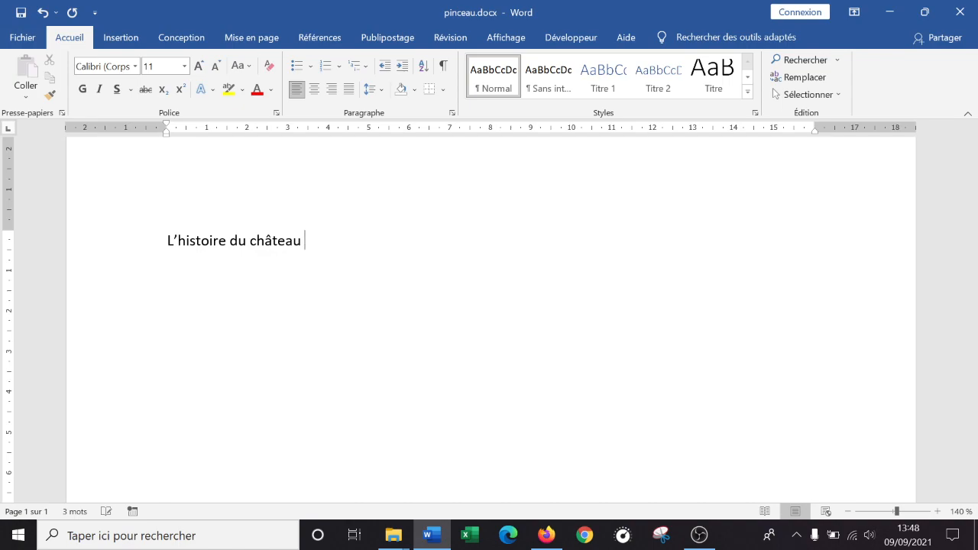
{"action": "type", "text": "hanté"}
{"action": "key", "text": "Return"}
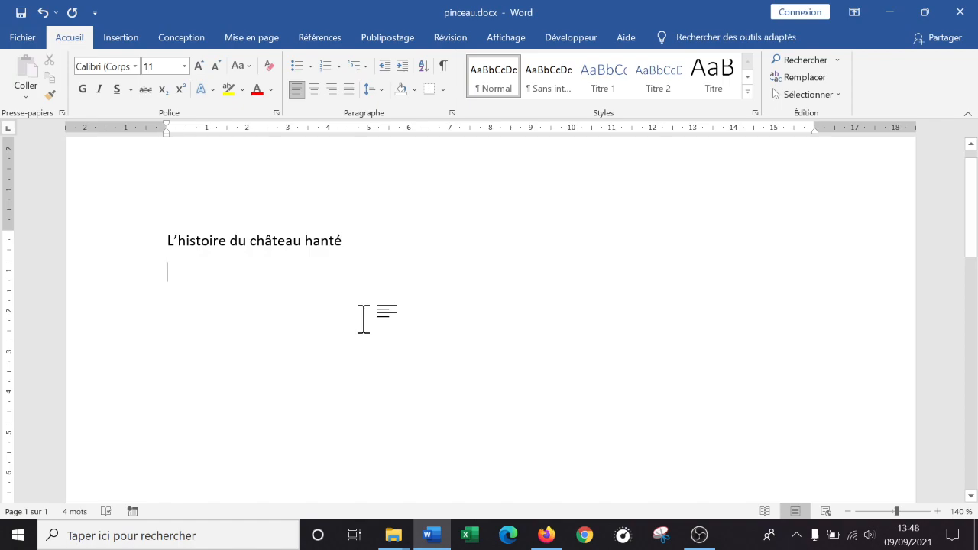
{"action": "type", "text": "=lre"}
{"action": "type", "text": "orem"}
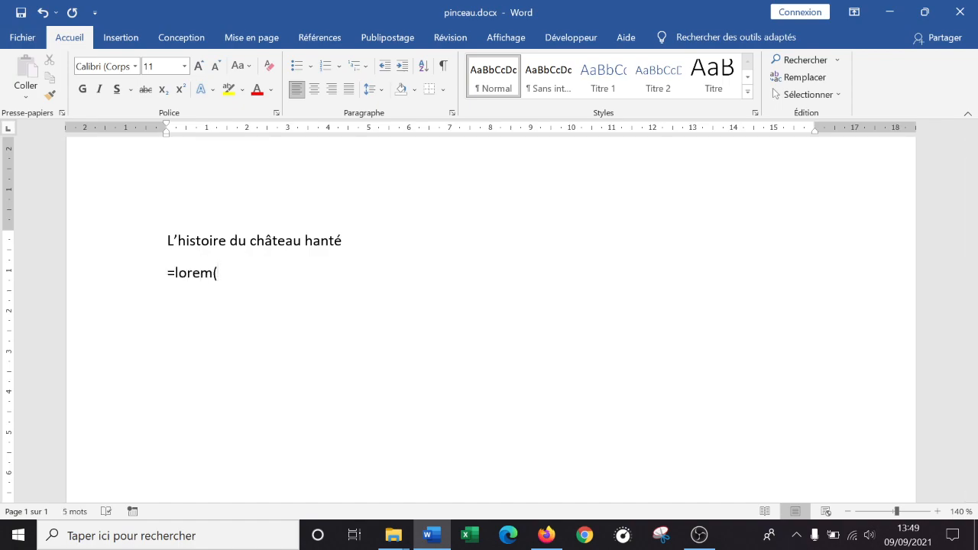
{"action": "type", "text": "(7,8)"}
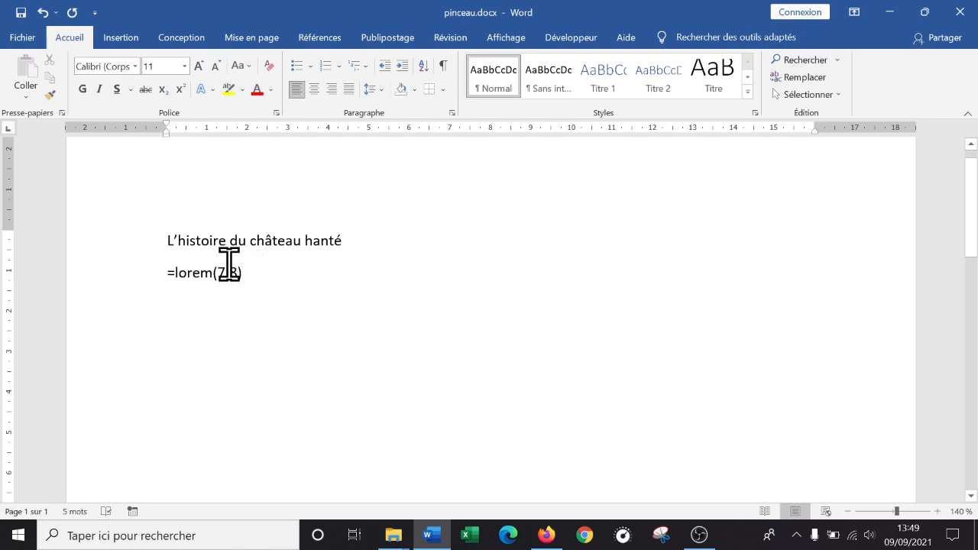
{"action": "key", "text": "Return"}
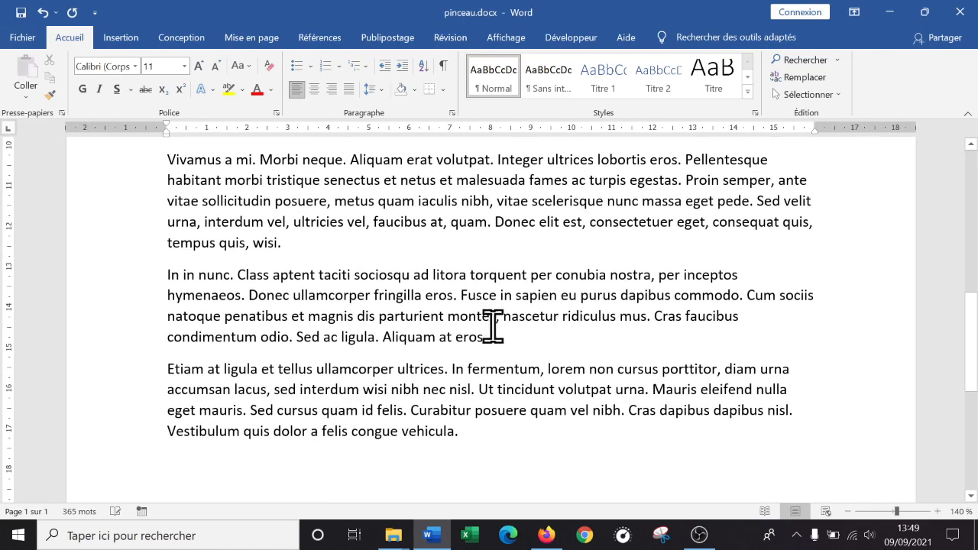
Add the title line "L'histoire du prince et de la princesse" at the document's end and generate filler text below it with =lorem(5,6)
{"action": "scroll", "coordinate": [502, 331], "scroll_direction": "up", "scroll_amount": 8}
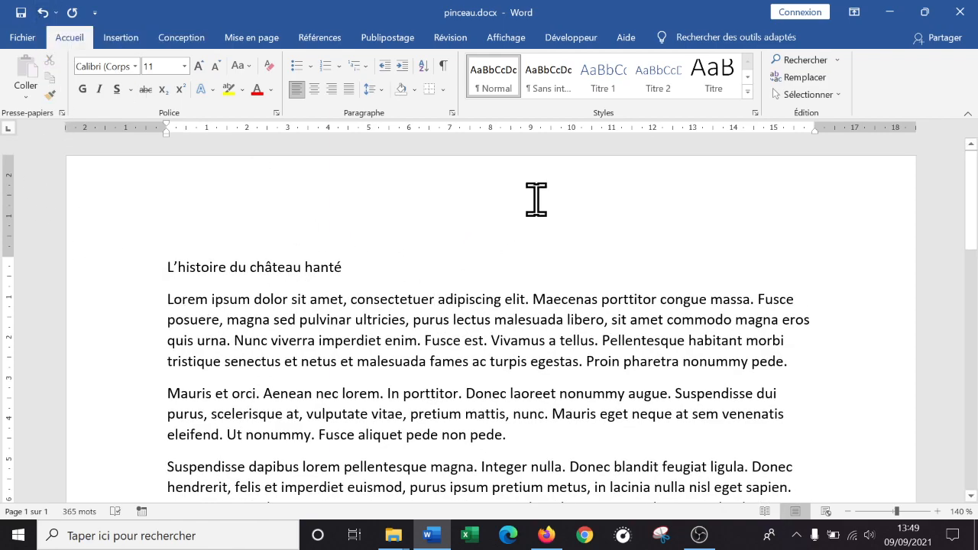
{"action": "scroll", "coordinate": [281, 294], "scroll_direction": "down", "scroll_amount": 10}
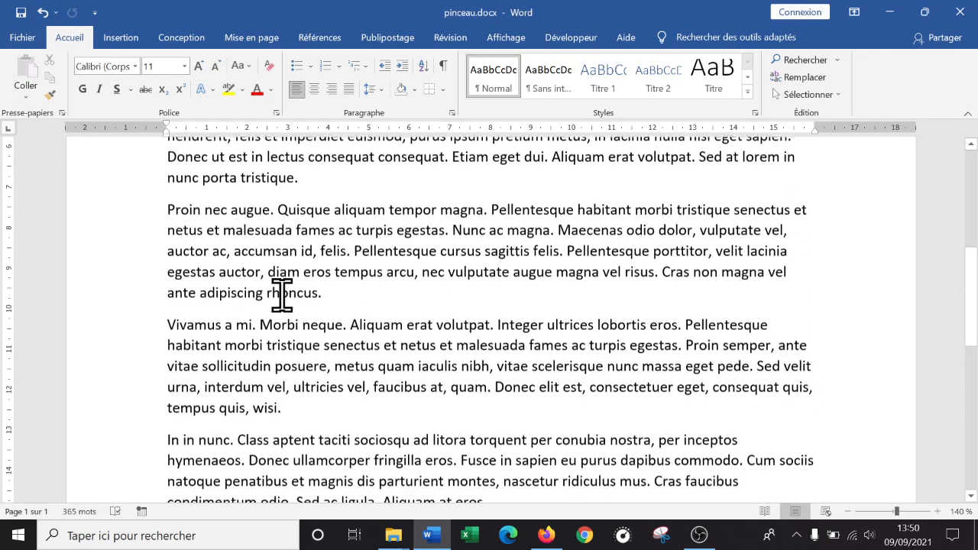
{"action": "scroll", "coordinate": [282, 294], "scroll_direction": "up", "scroll_amount": 10}
{"action": "scroll", "coordinate": [283, 294], "scroll_direction": "down", "scroll_amount": 12}
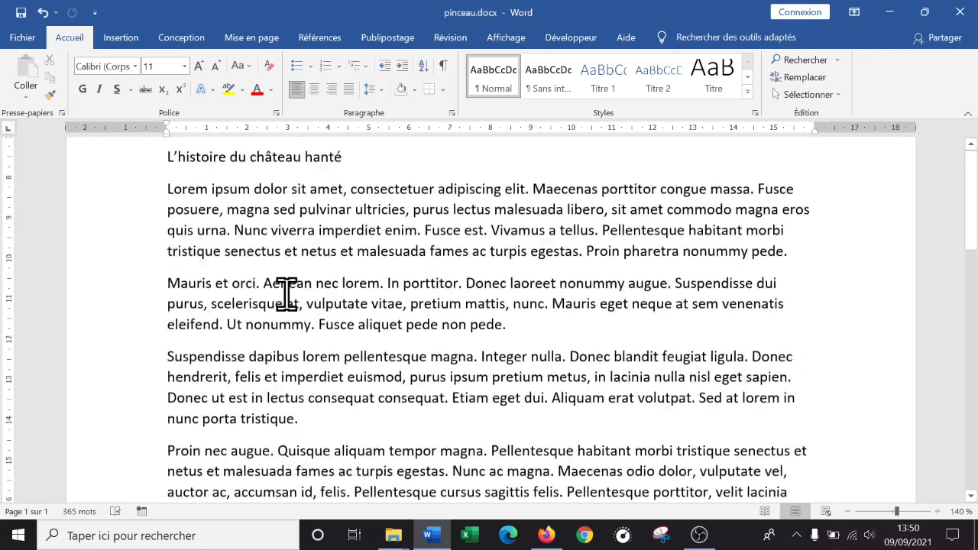
{"action": "left_click", "coordinate": [256, 301]}
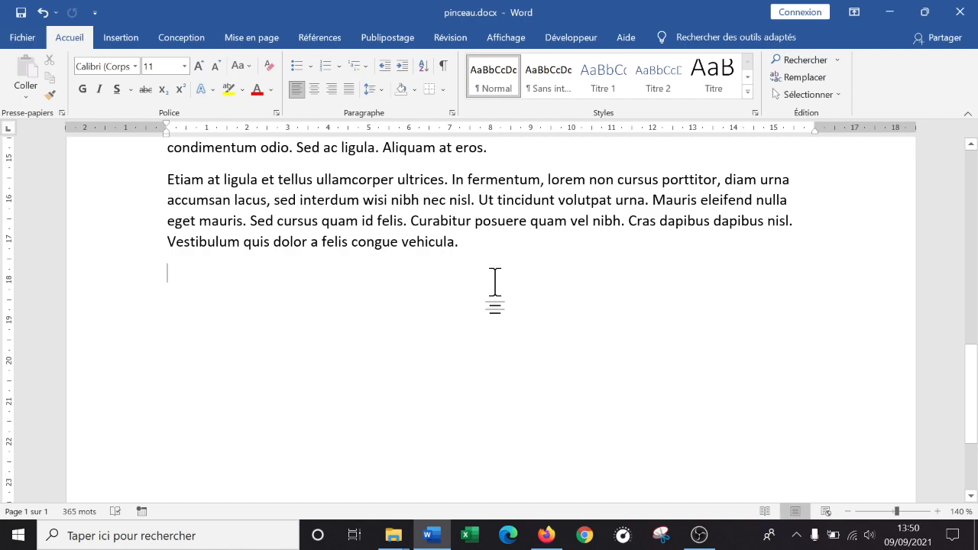
{"action": "type", "text": "L'histoire de"}
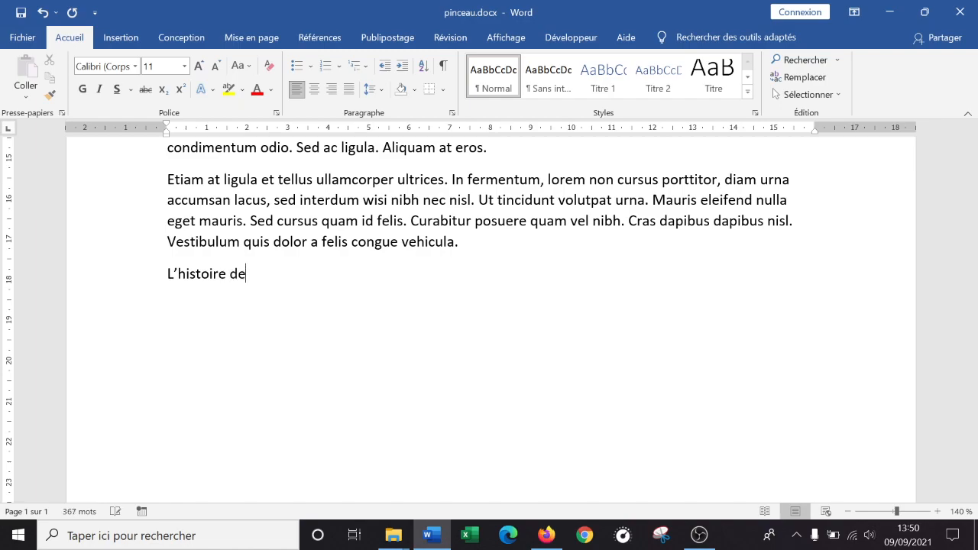
{"action": "key", "text": "BackSpace"}
{"action": "type", "text": "u pi"}
{"action": "key", "text": "BackSpace"}
{"action": "type", "text": "rince et de la princesse"}
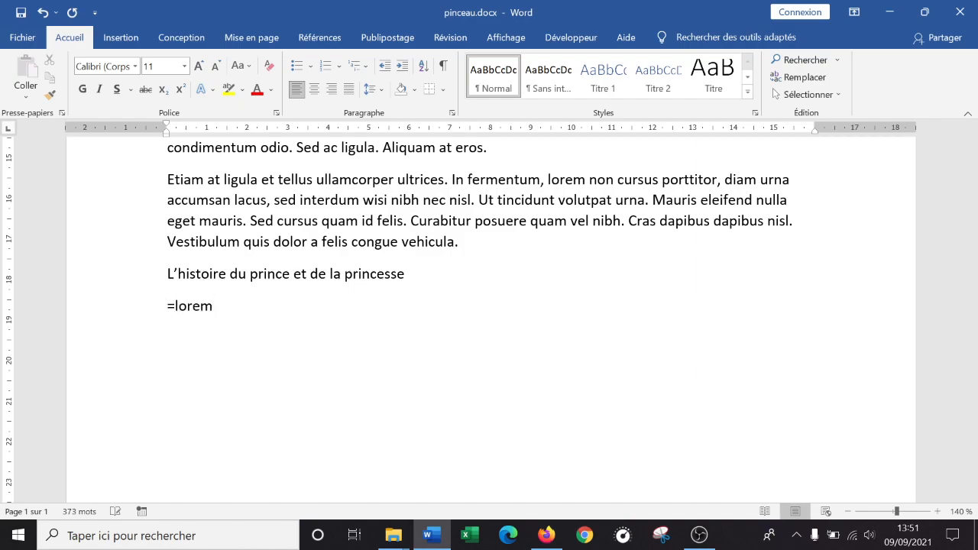
{"action": "type", "text": "6)"}
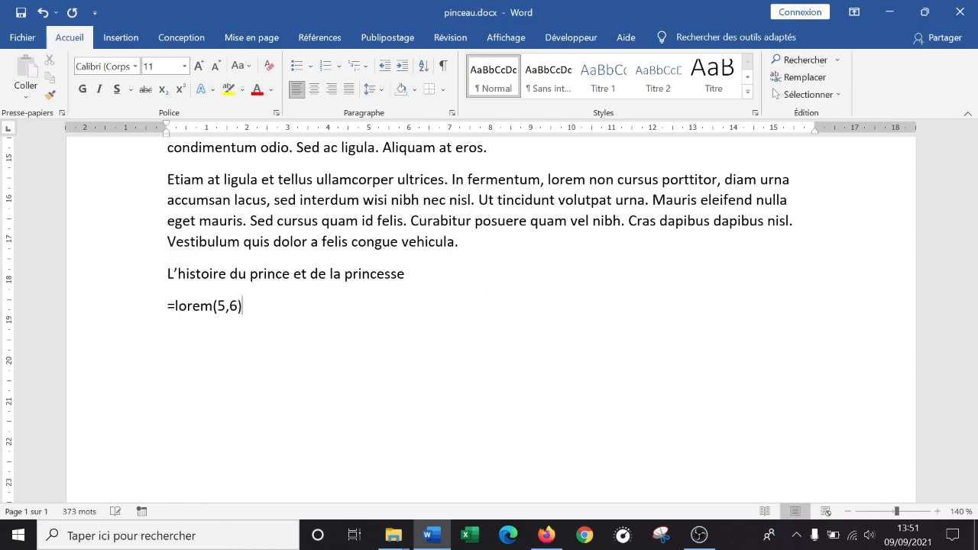
{"action": "key", "text": "Return"}
Add the title line "L'histoire de la fontaine de jouvence" after the last paragraph on page 2
{"action": "scroll", "coordinate": [590, 433], "scroll_direction": "up", "scroll_amount": 12}
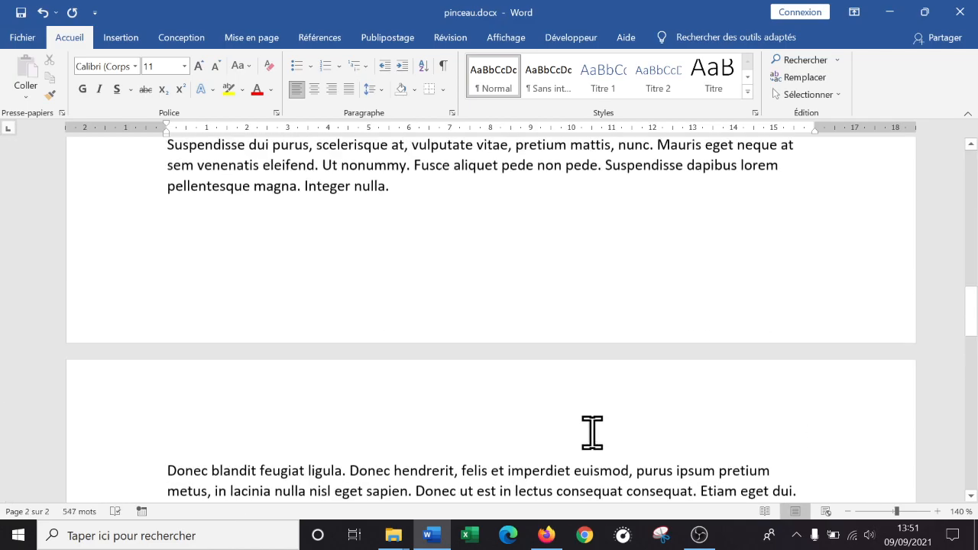
{"action": "scroll", "coordinate": [591, 433], "scroll_direction": "down", "scroll_amount": 5}
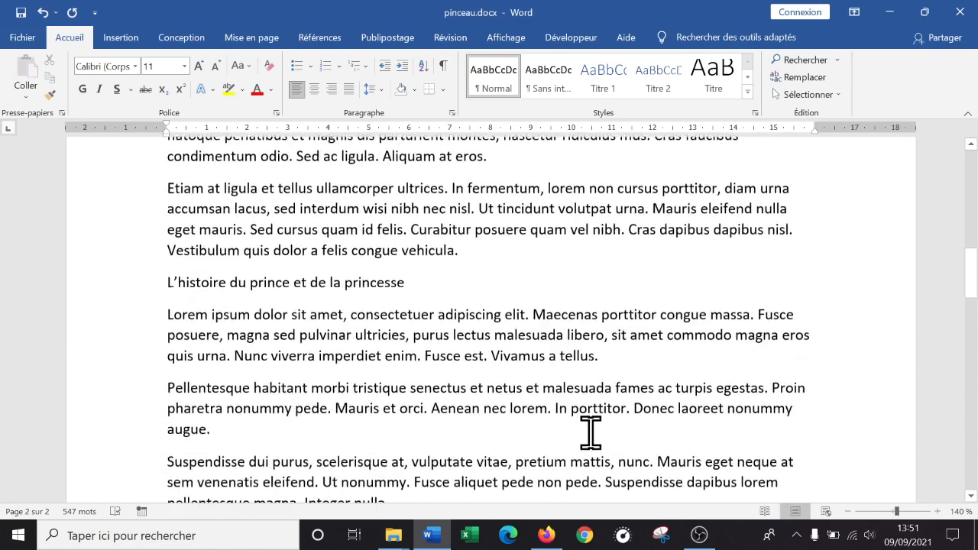
{"action": "scroll", "coordinate": [590, 432], "scroll_direction": "down", "scroll_amount": 10}
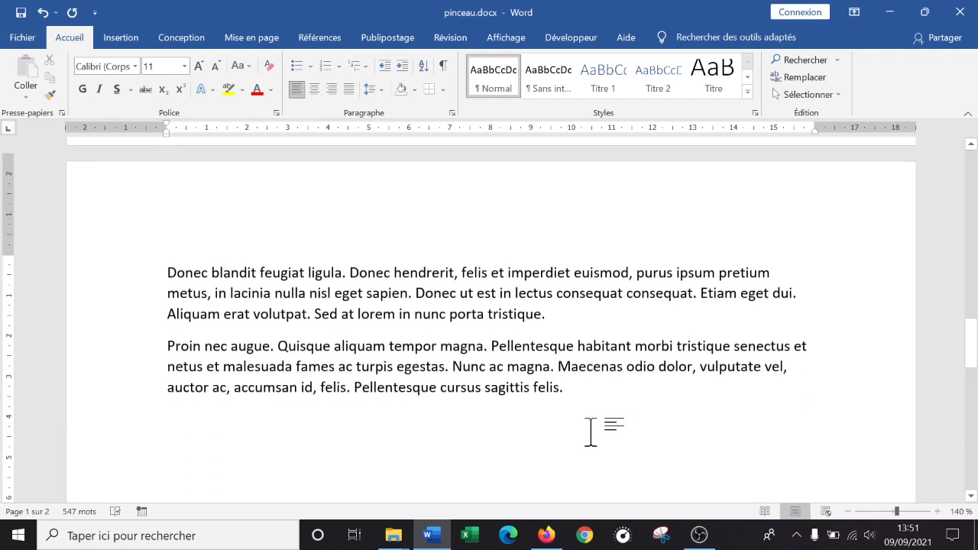
{"action": "scroll", "coordinate": [590, 433], "scroll_direction": "down", "scroll_amount": 3}
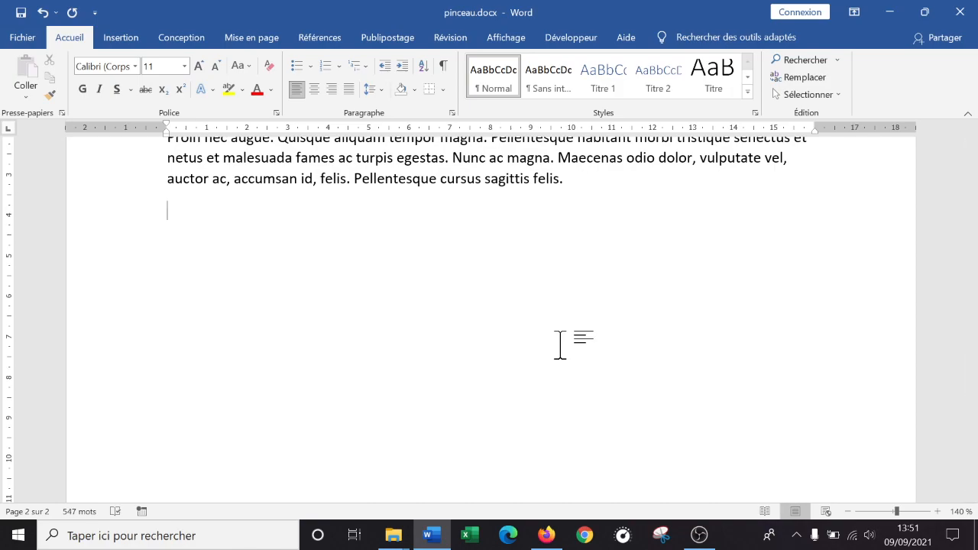
{"action": "type", "text": "'"}
{"action": "type", "text": "histo"}
{"action": "type", "text": "ire de la fontaine"}
{"action": "type", "text": " de jouve"}
{"action": "type", "text": "nce"}
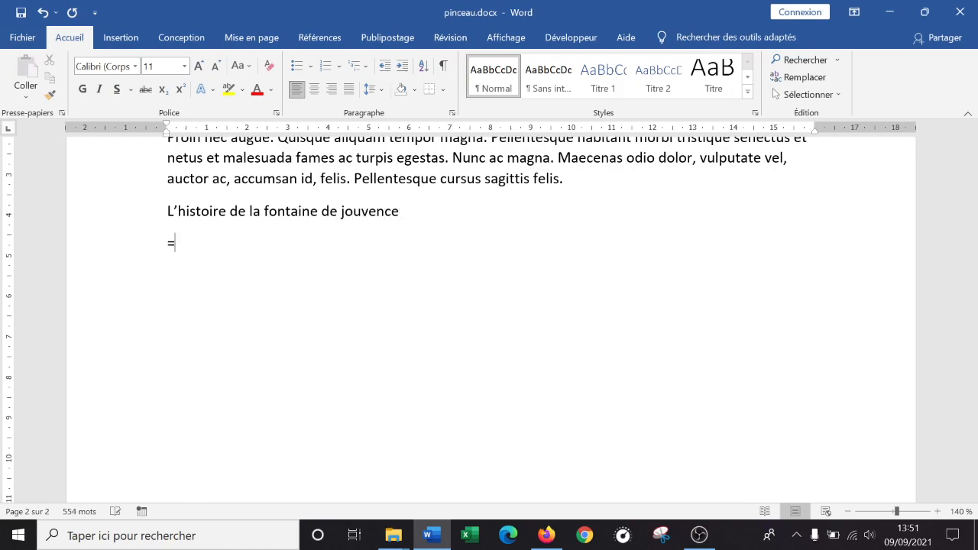
Generate filler text below the title "L'histoire de la fontaine de jouvence" with =lorem(5,6)
{"action": "type", "text": "rem(5,6)"}
{"action": "key", "text": "Return"}
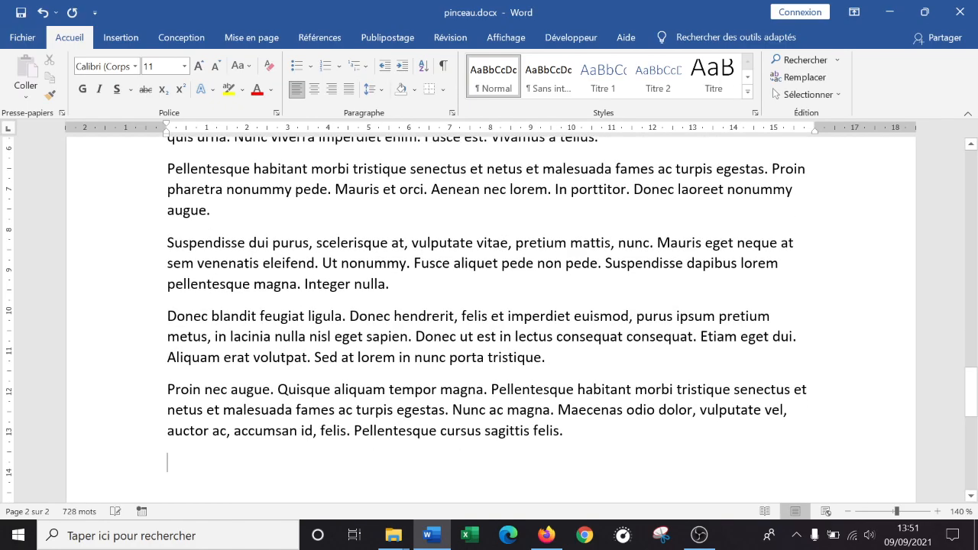
Review the three story titles and their filler paragraphs across both pages, ending at the first title
{"action": "scroll", "coordinate": [478, 376], "scroll_direction": "up", "scroll_amount": 6}
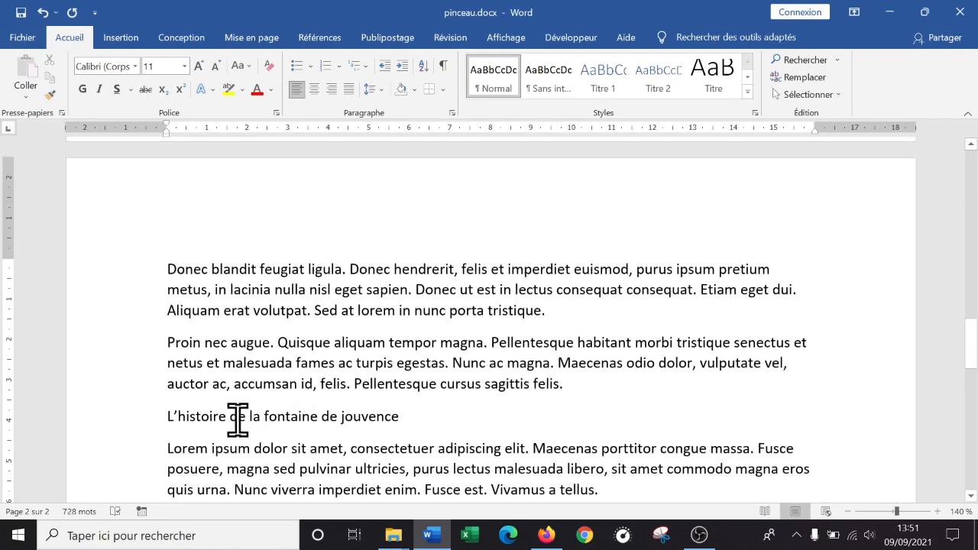
{"action": "scroll", "coordinate": [315, 412], "scroll_direction": "down", "scroll_amount": 1}
{"action": "scroll", "coordinate": [319, 334], "scroll_direction": "up", "scroll_amount": 8}
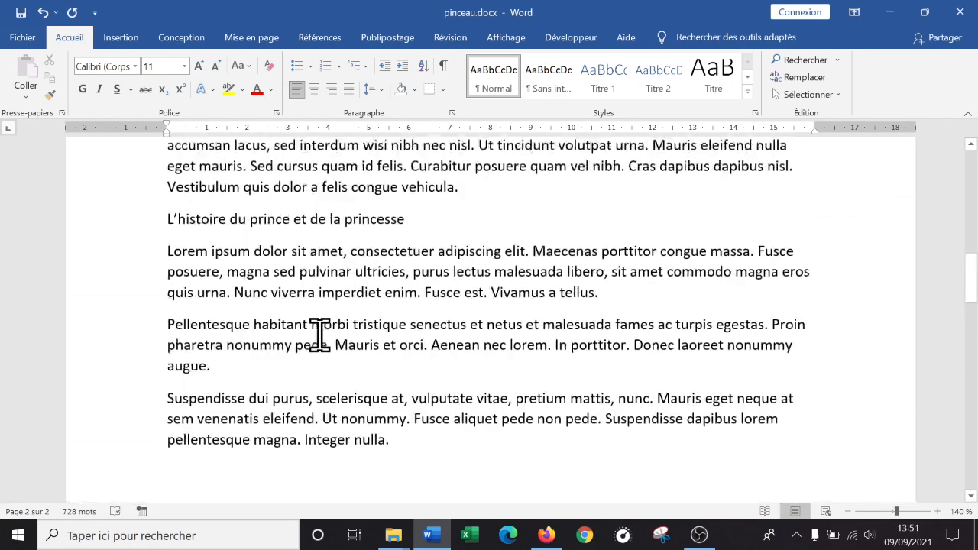
{"action": "scroll", "coordinate": [320, 334], "scroll_direction": "up", "scroll_amount": 11}
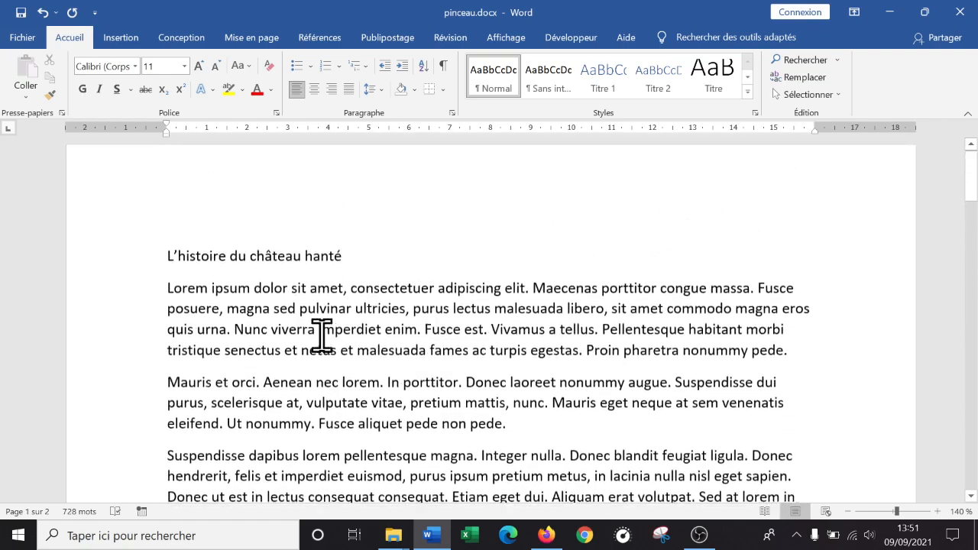
{"action": "scroll", "coordinate": [322, 330], "scroll_direction": "down", "scroll_amount": 10}
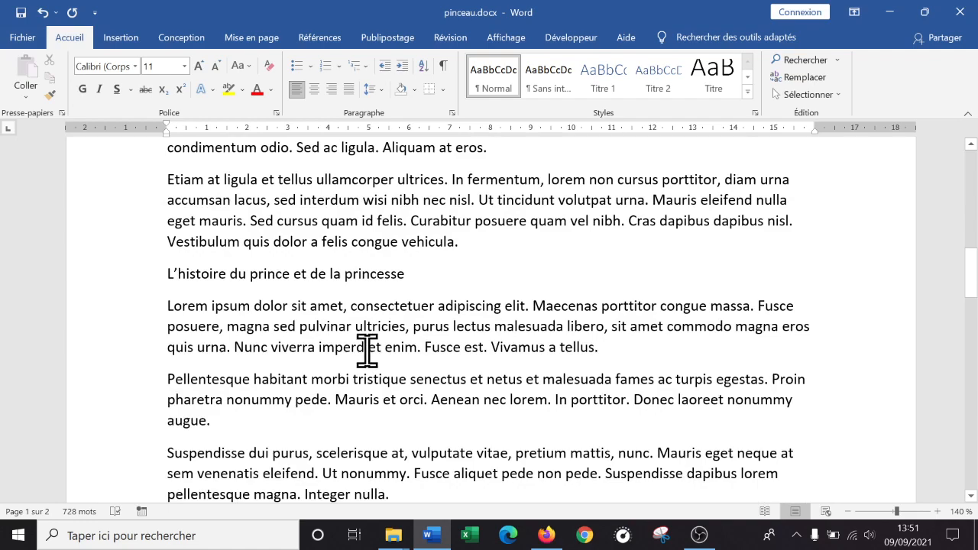
{"action": "scroll", "coordinate": [367, 350], "scroll_direction": "down", "scroll_amount": 8}
{"action": "scroll", "coordinate": [366, 350], "scroll_direction": "up", "scroll_amount": 2}
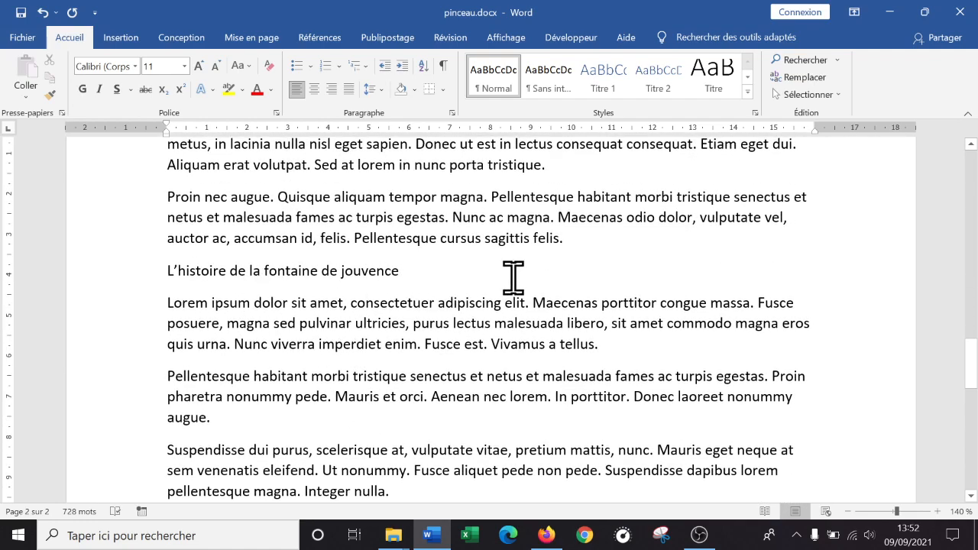
{"action": "scroll", "coordinate": [459, 277], "scroll_direction": "up", "scroll_amount": 10}
{"action": "scroll", "coordinate": [399, 277], "scroll_direction": "down", "scroll_amount": 2}
{"action": "scroll", "coordinate": [400, 277], "scroll_direction": "up", "scroll_amount": 2}
{"action": "left_click_drag", "start_coordinate": [345, 216], "coordinate": [165, 217]}
{"action": "left_click", "coordinate": [356, 319]}
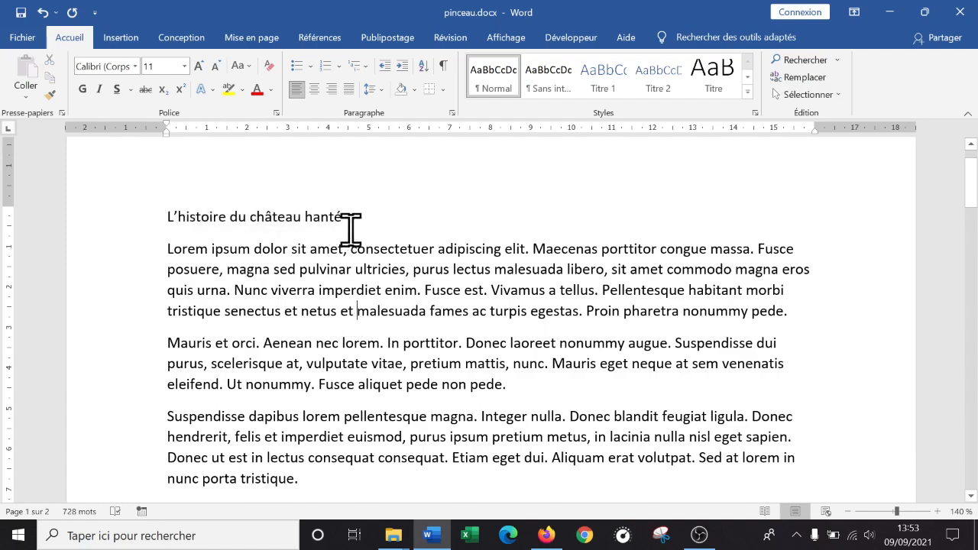
{"action": "left_click_drag", "start_coordinate": [362, 212], "coordinate": [166, 214]}
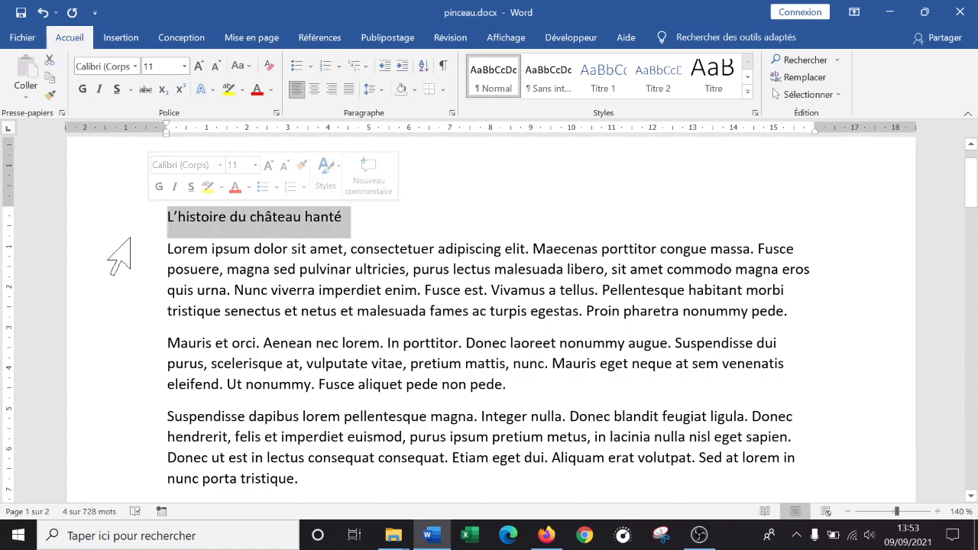
{"action": "left_click", "coordinate": [297, 343]}
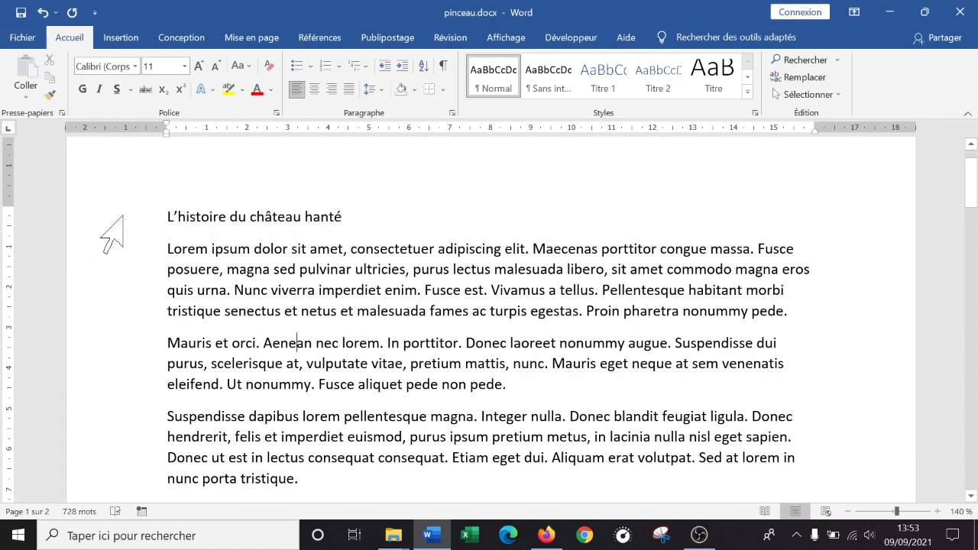
Set the font of the title line "L'histoire du château hanté" to MS Gothic
{"action": "left_click", "coordinate": [122, 217]}
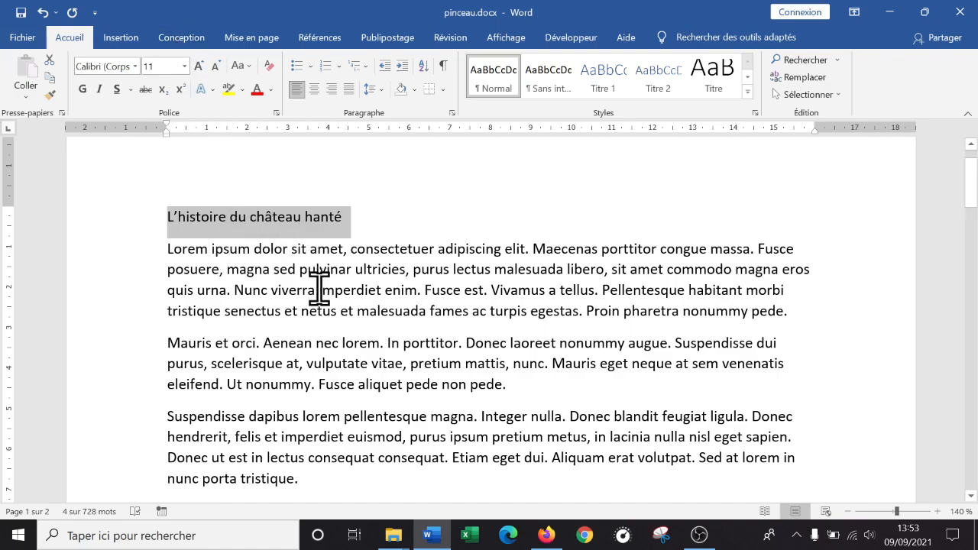
{"action": "left_click", "coordinate": [136, 67]}
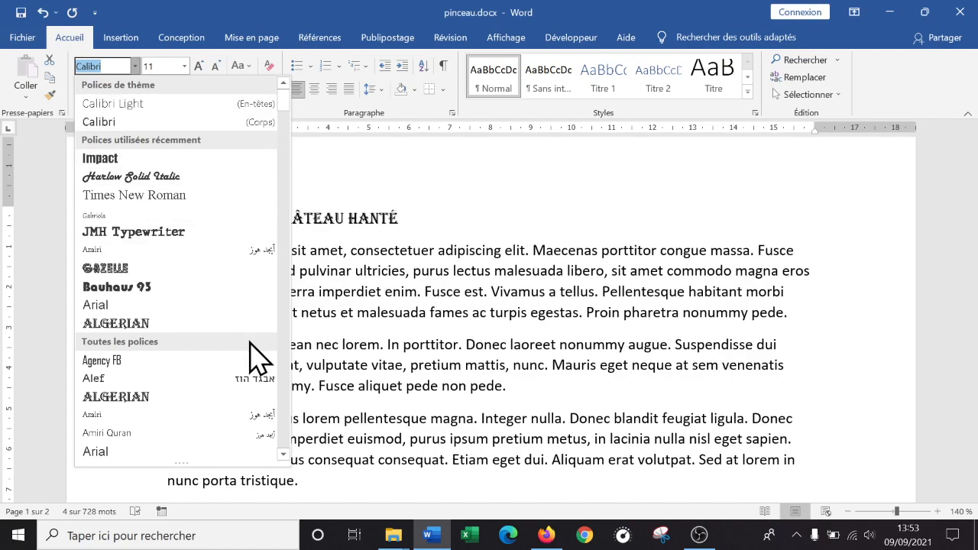
{"action": "scroll", "coordinate": [248, 351], "scroll_direction": "down", "scroll_amount": 5}
{"action": "scroll", "coordinate": [153, 153], "scroll_direction": "up", "scroll_amount": 5}
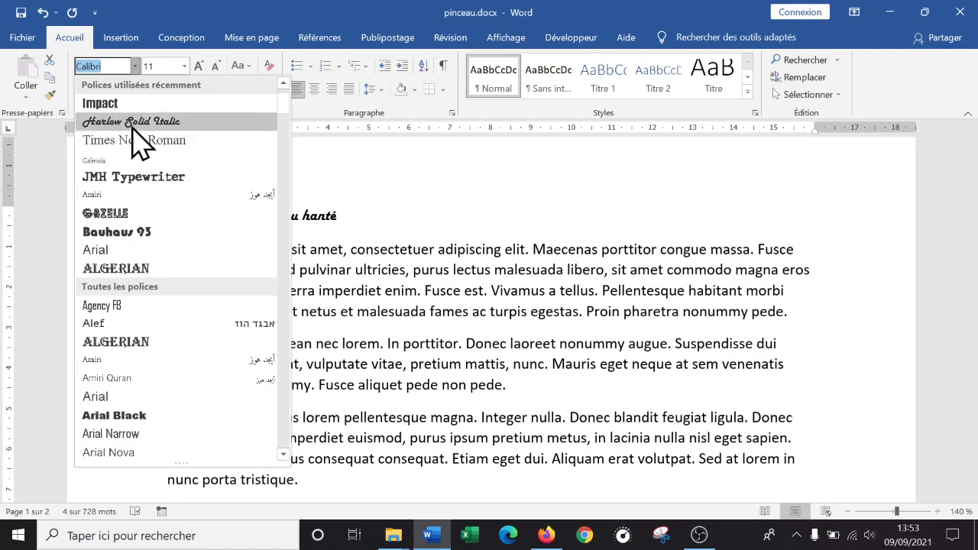
{"action": "left_click", "coordinate": [136, 66]}
{"action": "left_click", "coordinate": [136, 66]}
{"action": "scroll", "coordinate": [163, 217], "scroll_direction": "down", "scroll_amount": 20}
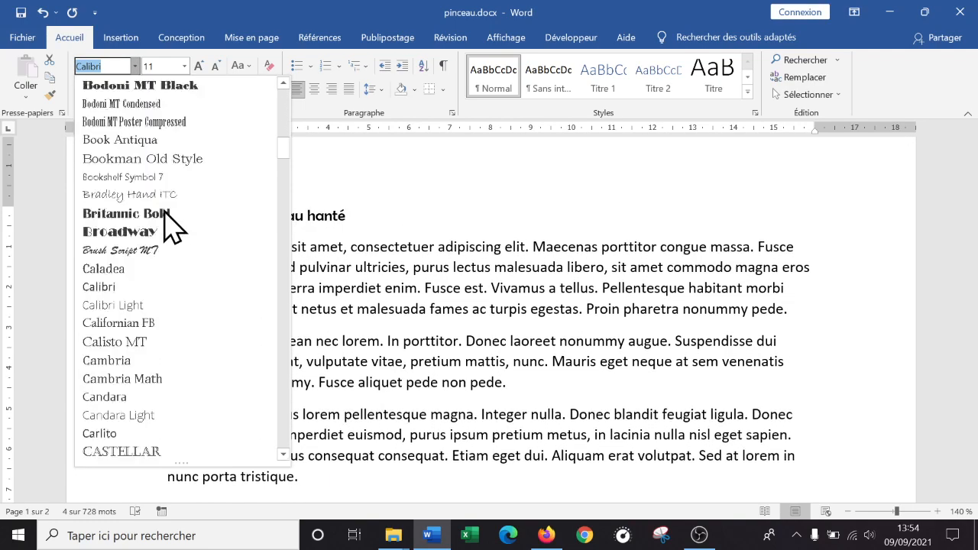
{"action": "scroll", "coordinate": [163, 233], "scroll_direction": "down", "scroll_amount": 20}
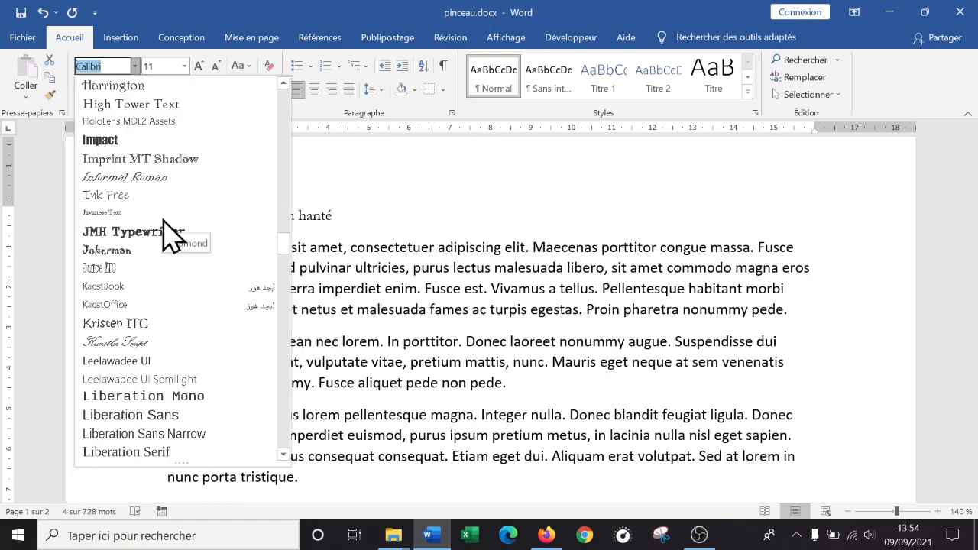
{"action": "scroll", "coordinate": [163, 233], "scroll_direction": "up", "scroll_amount": 9}
{"action": "scroll", "coordinate": [163, 233], "scroll_direction": "down", "scroll_amount": 19}
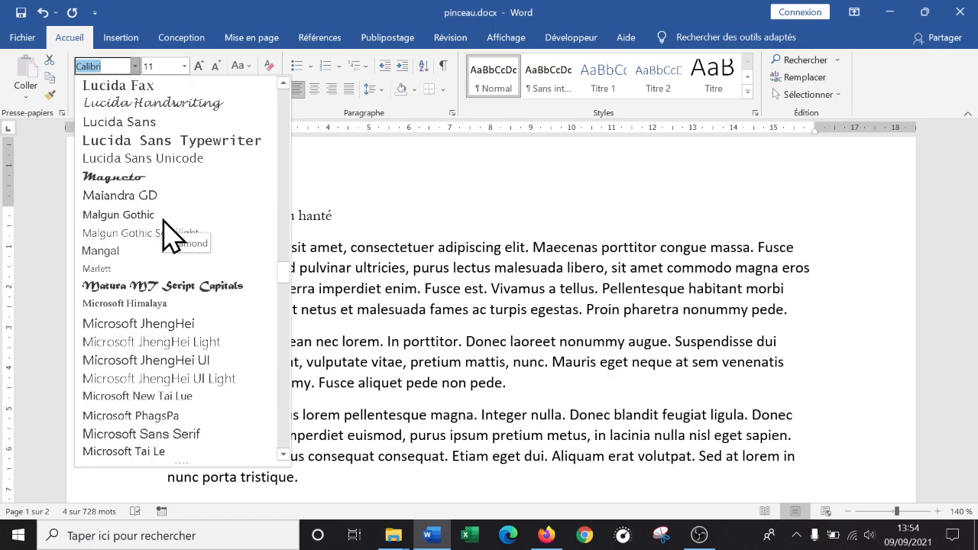
{"action": "scroll", "coordinate": [163, 233], "scroll_direction": "up", "scroll_amount": 5}
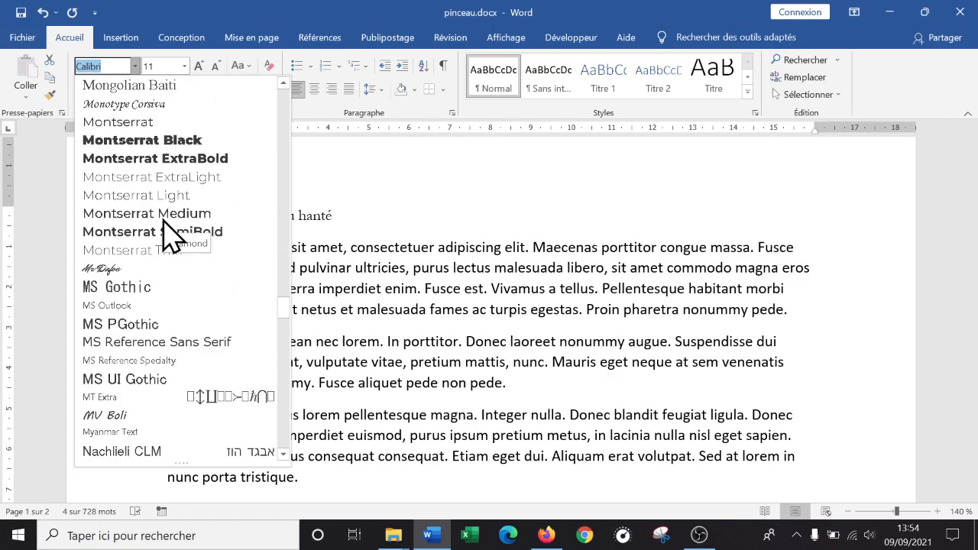
{"action": "left_click", "coordinate": [149, 289]}
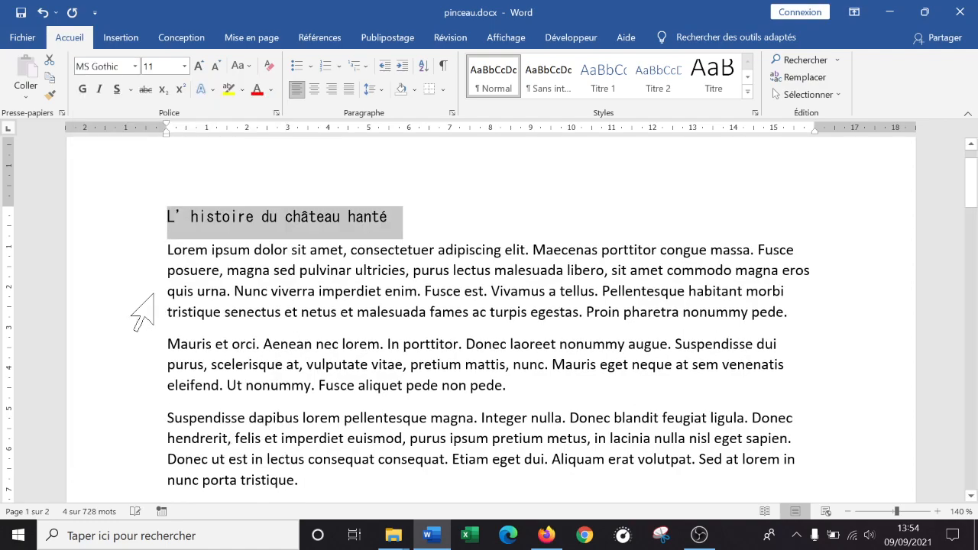
Change the font of the title line "L'histoire du château hanté" to Goudy Stout
{"action": "left_click", "coordinate": [135, 66]}
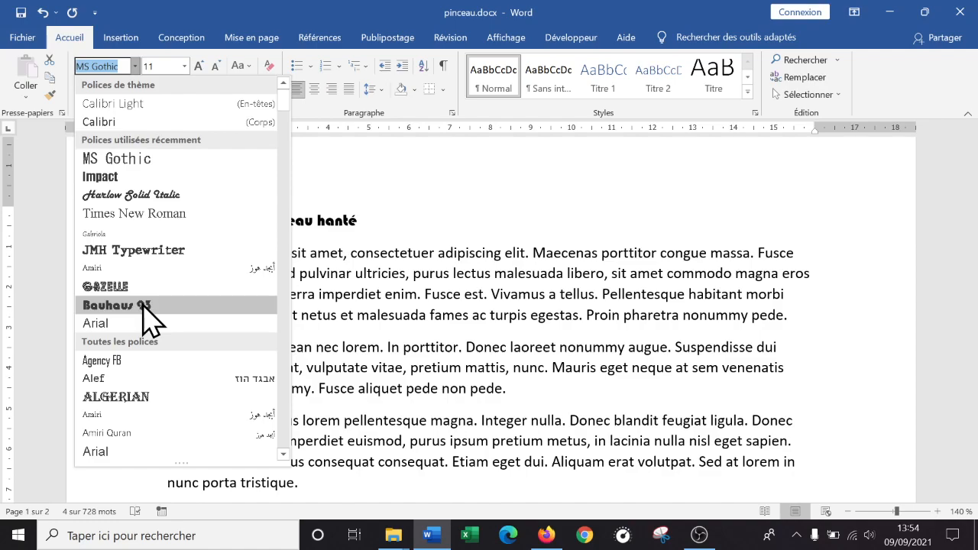
{"action": "scroll", "coordinate": [191, 348], "scroll_direction": "down", "scroll_amount": 5}
{"action": "scroll", "coordinate": [199, 317], "scroll_direction": "up", "scroll_amount": 6}
{"action": "scroll", "coordinate": [195, 271], "scroll_direction": "down", "scroll_amount": 6}
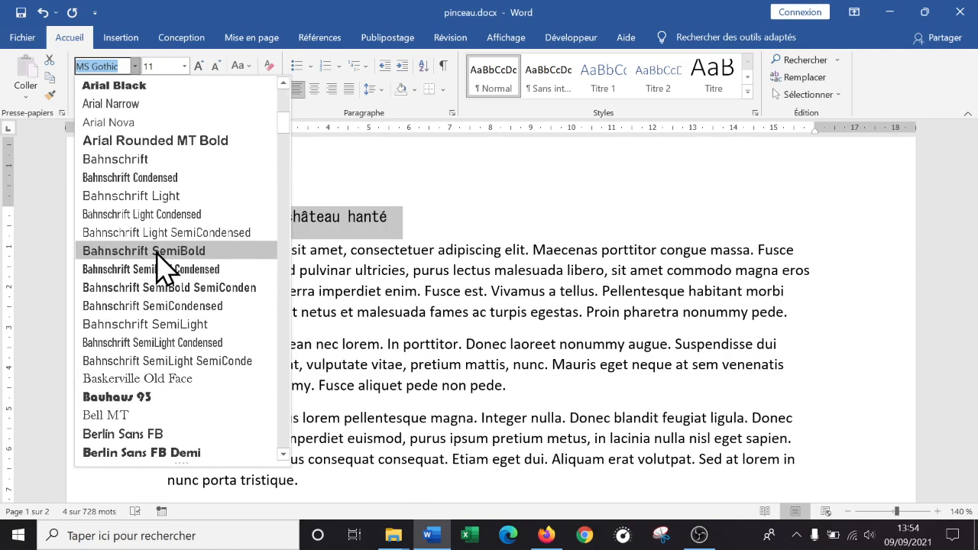
{"action": "scroll", "coordinate": [156, 254], "scroll_direction": "down", "scroll_amount": 20}
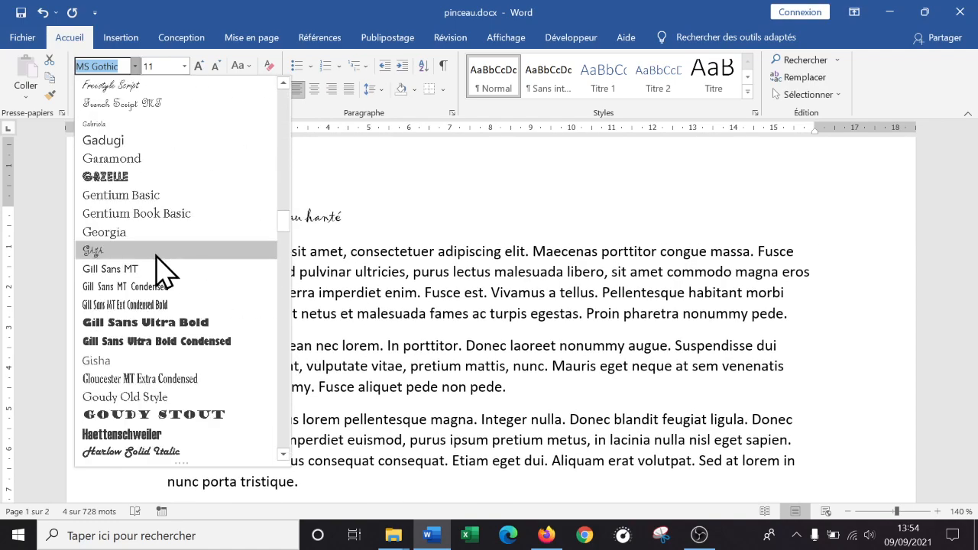
{"action": "scroll", "coordinate": [156, 267], "scroll_direction": "down", "scroll_amount": 2}
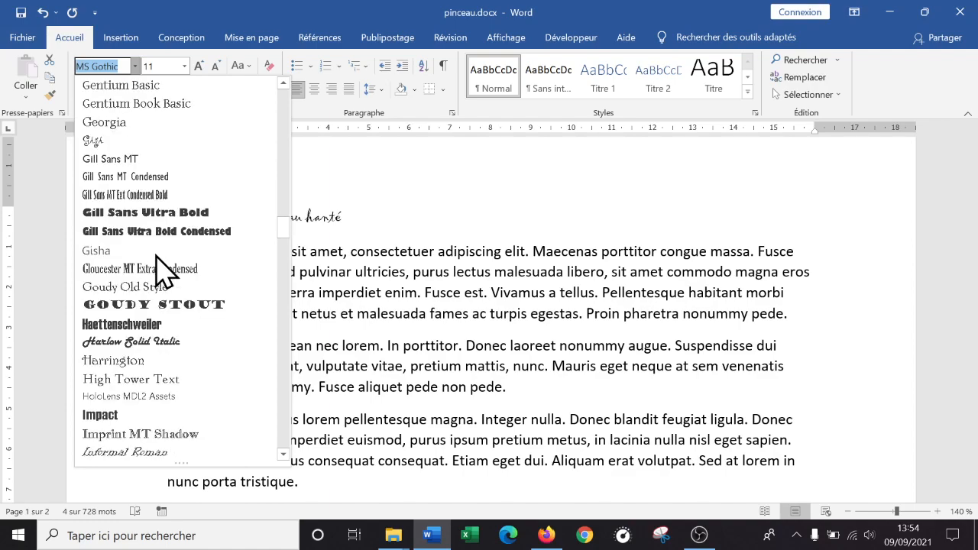
{"action": "left_click", "coordinate": [152, 306]}
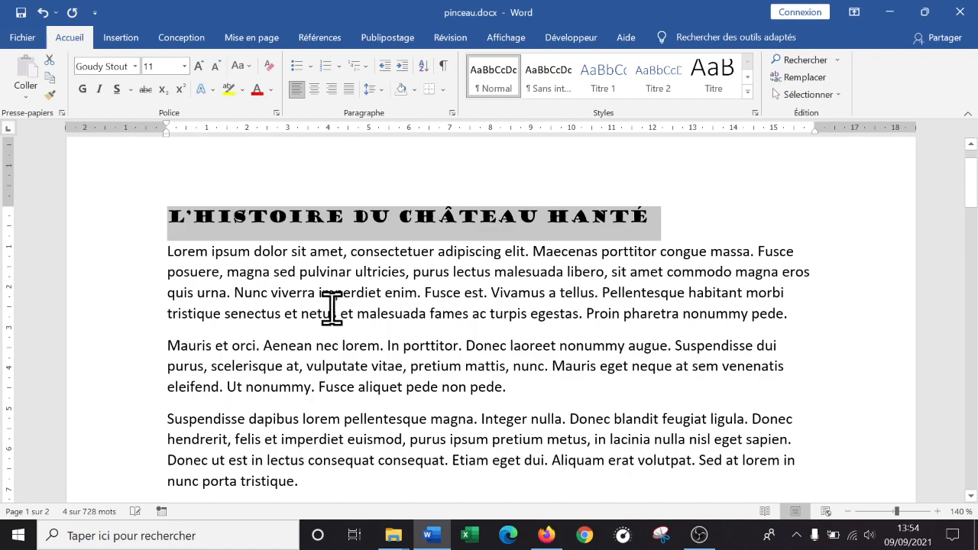
{"action": "left_click", "coordinate": [367, 301]}
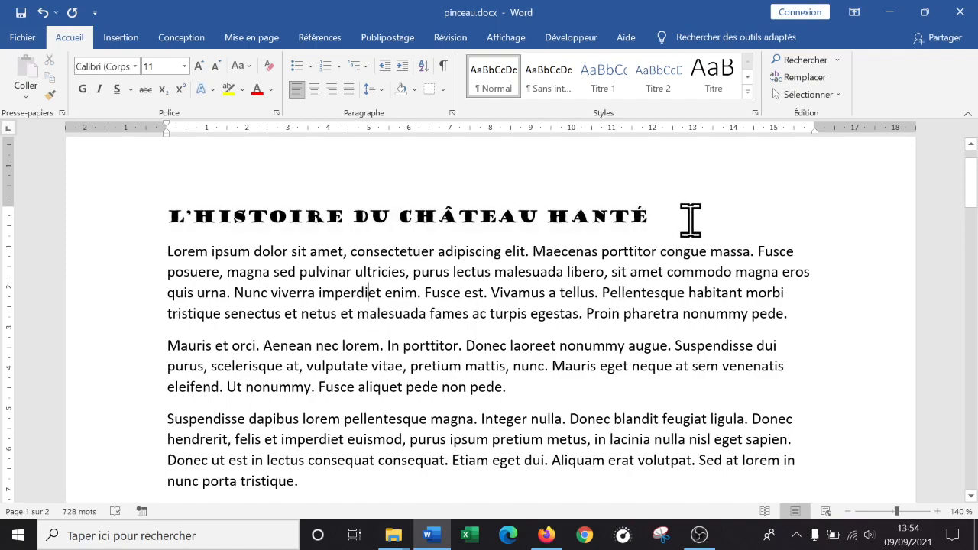
Set the font size of the title line "L'histoire du château hanté" to 14
{"action": "left_click_drag", "start_coordinate": [688, 222], "coordinate": [43, 203]}
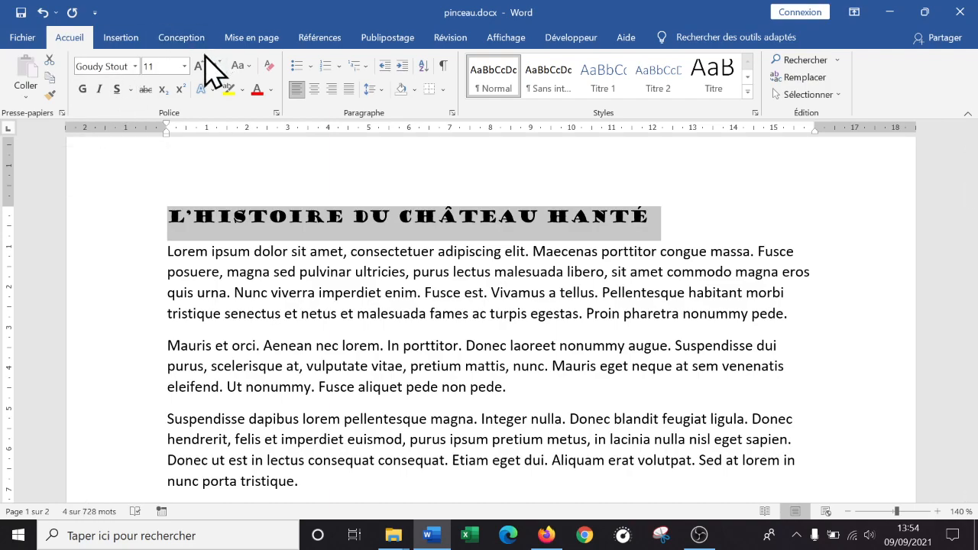
{"action": "left_click", "coordinate": [184, 66]}
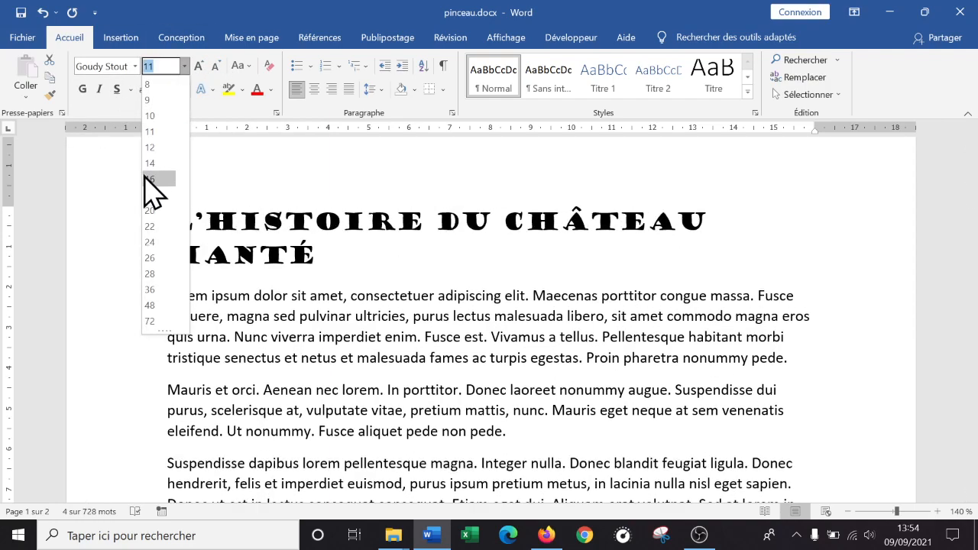
{"action": "left_click", "coordinate": [169, 163]}
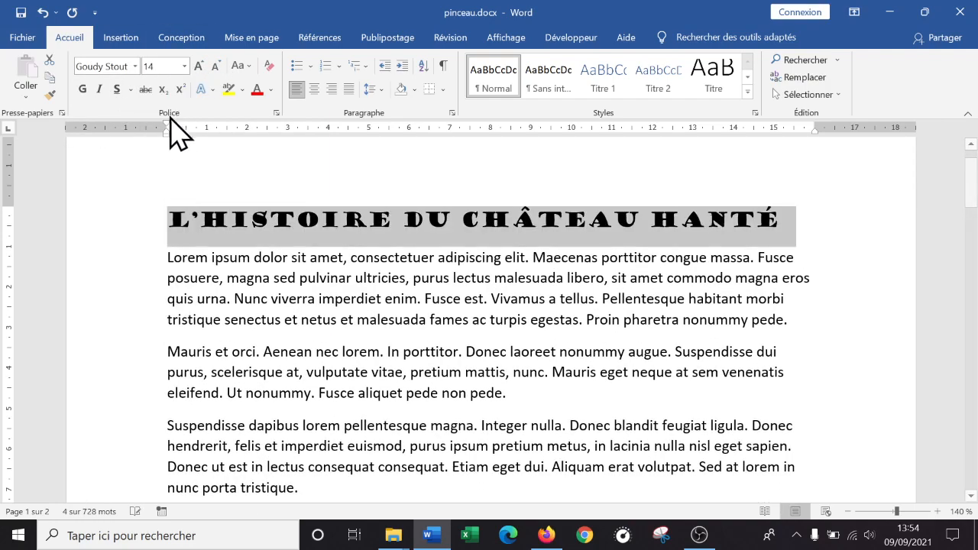
Try bold and italic formatting on the first title line
{"action": "left_click", "coordinate": [82, 90]}
{"action": "left_click", "coordinate": [82, 89]}
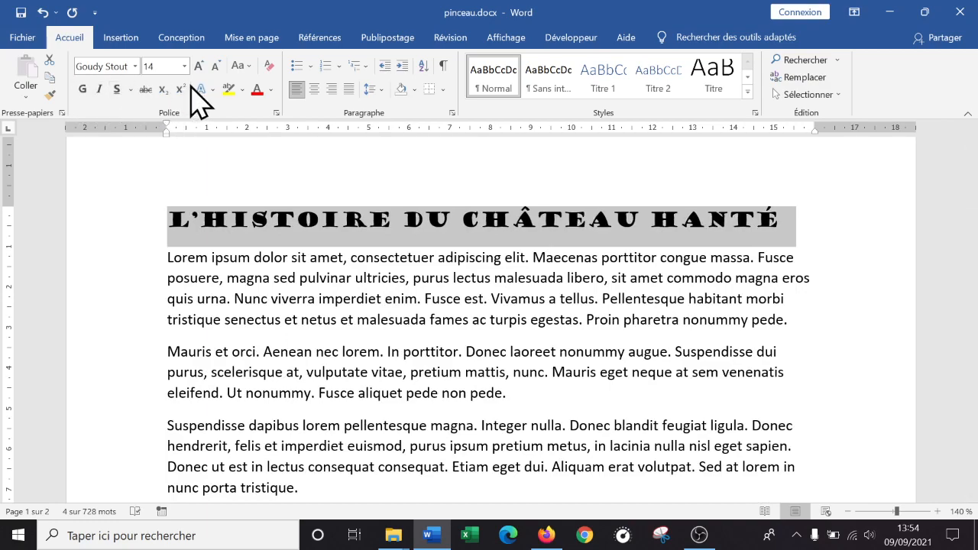
{"action": "left_click", "coordinate": [83, 89]}
{"action": "left_click", "coordinate": [99, 90]}
{"action": "left_click", "coordinate": [100, 89]}
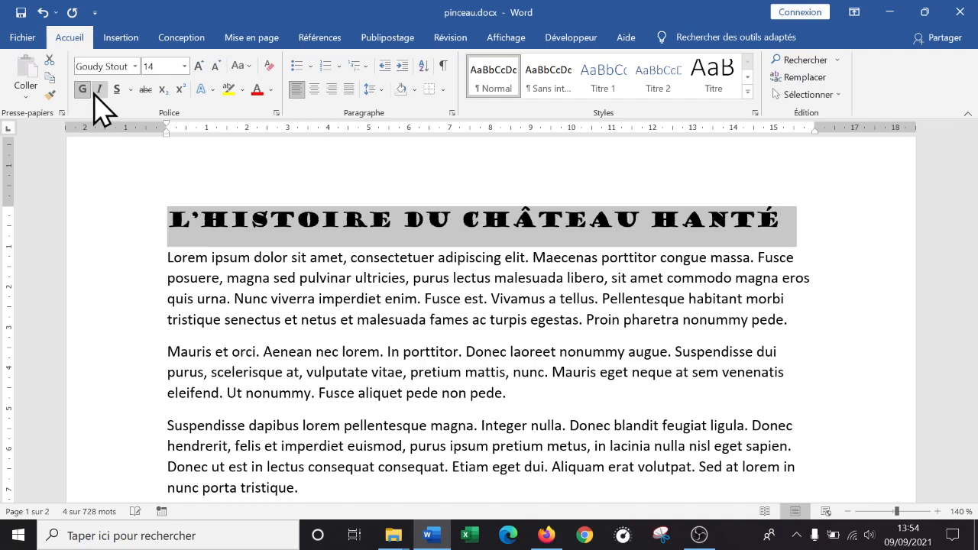
{"action": "left_click", "coordinate": [83, 90]}
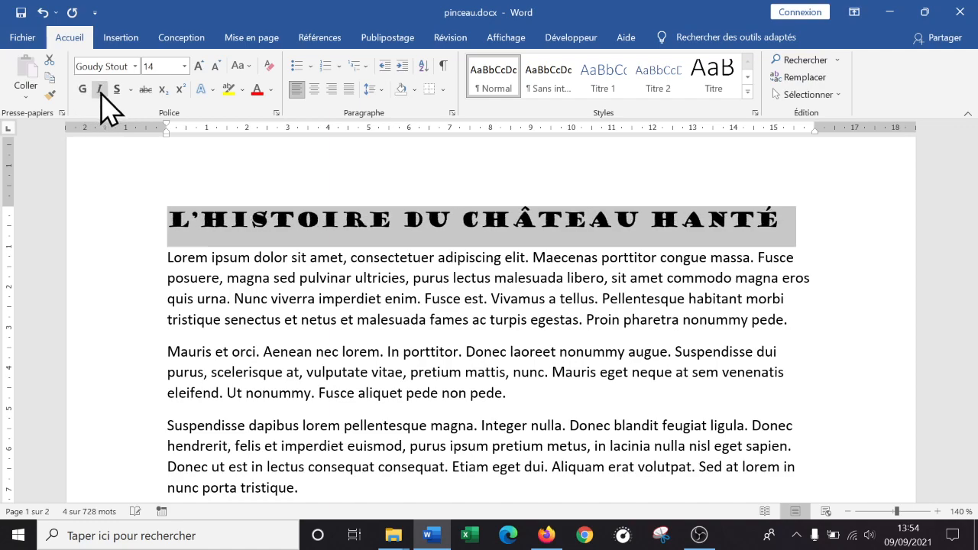
Color the text of the first title line with a lighter shade of the theme blue
{"action": "left_click", "coordinate": [270, 89]}
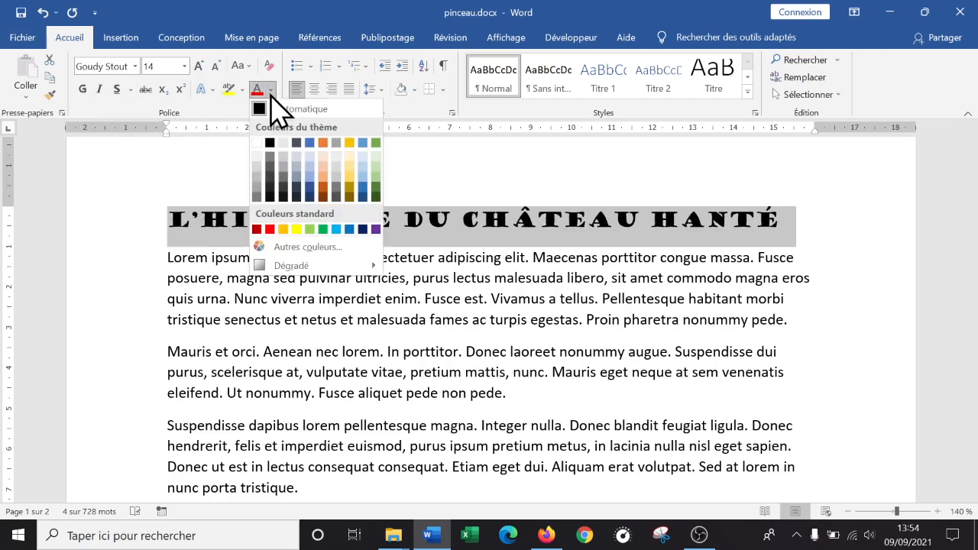
{"action": "left_click", "coordinate": [309, 177]}
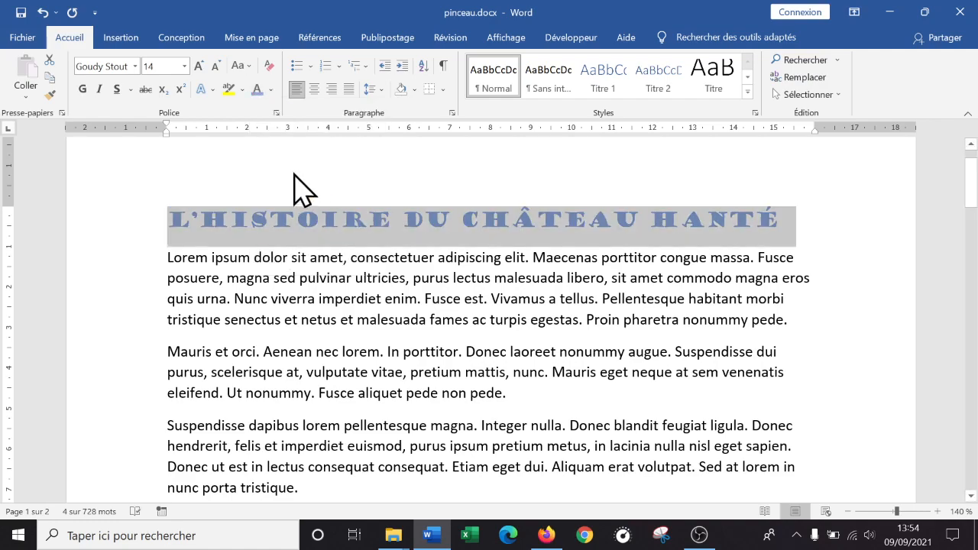
Add a text outline in a dark shade of the theme black to the title "L'histoire du château hanté"
{"action": "left_click", "coordinate": [204, 89]}
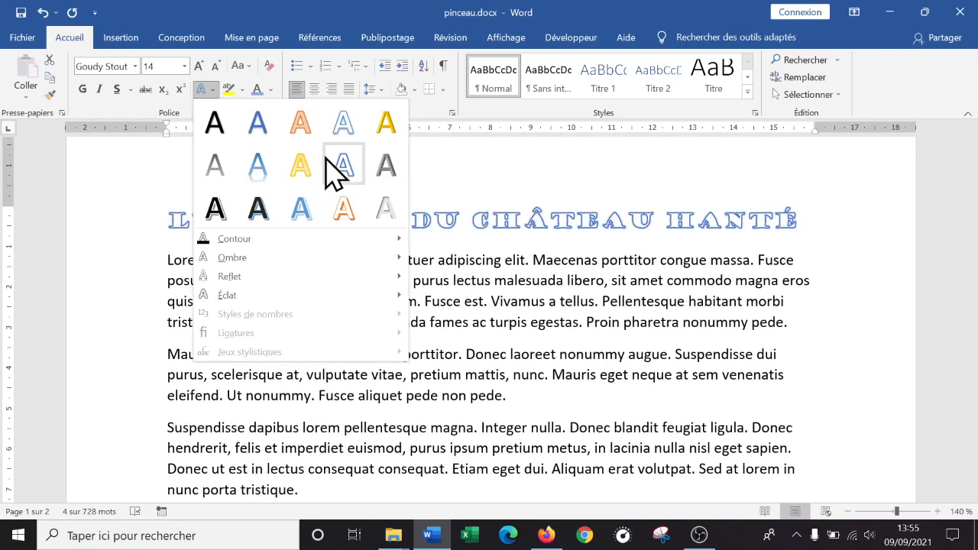
{"action": "mouse_move", "coordinate": [298, 238]}
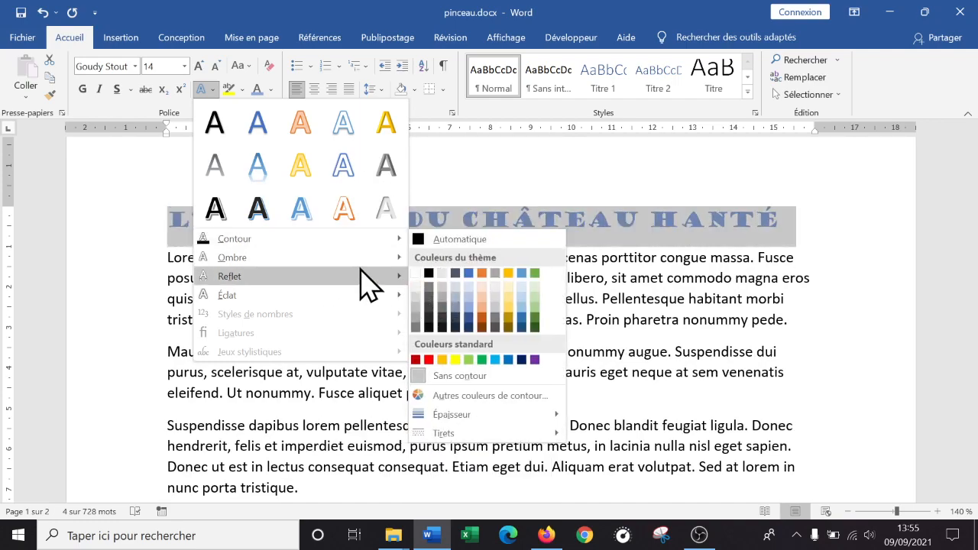
{"action": "mouse_move", "coordinate": [345, 260]}
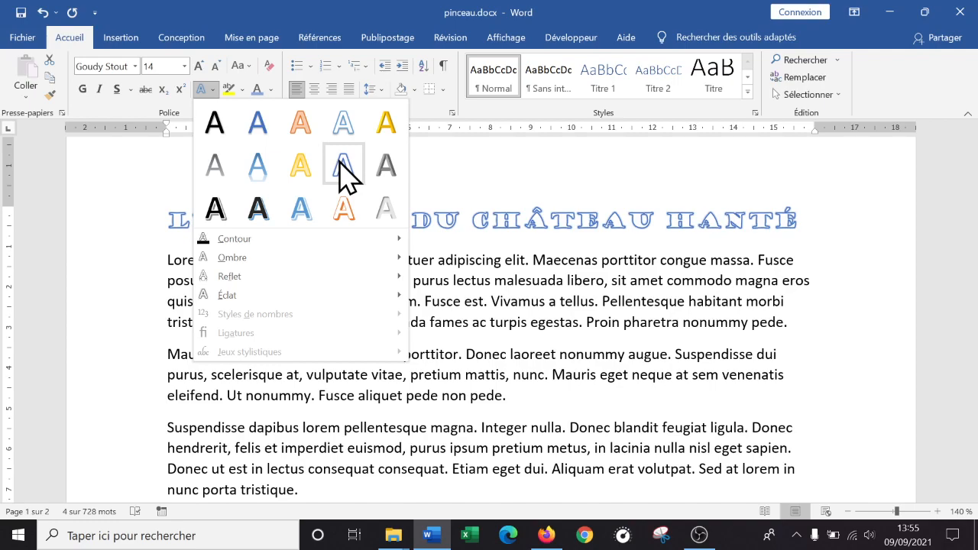
{"action": "mouse_move", "coordinate": [393, 241]}
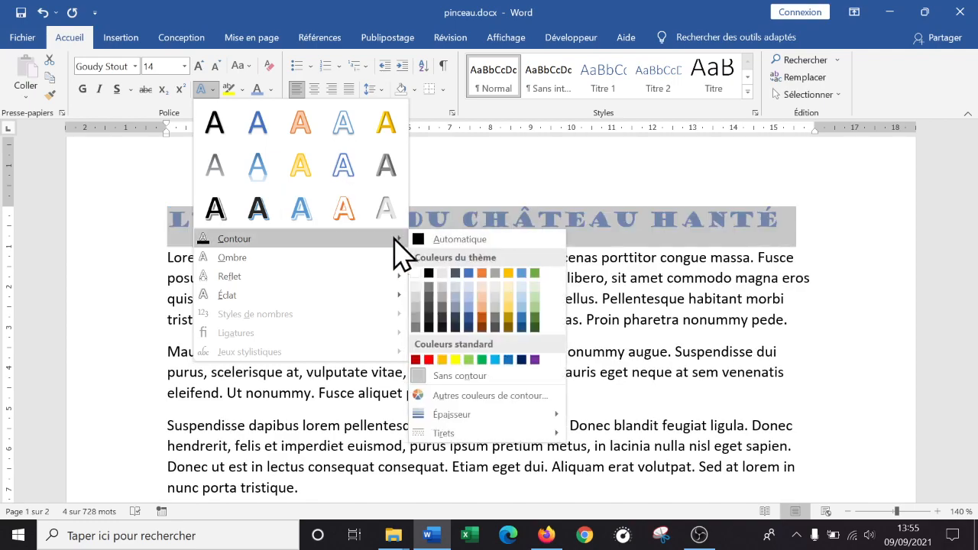
{"action": "left_click", "coordinate": [428, 313]}
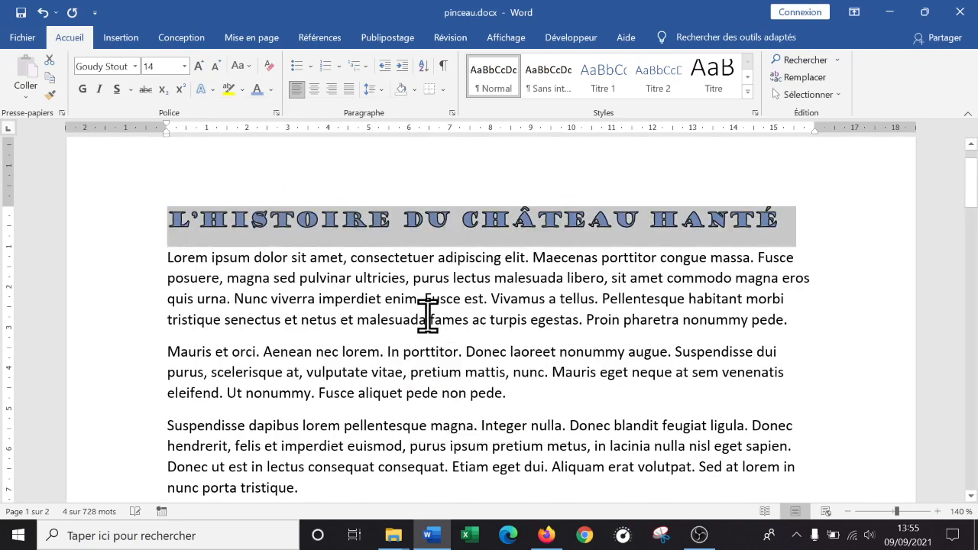
Change the font color of the title "L'histoire du château hanté" to the theme white
{"action": "left_click", "coordinate": [271, 91]}
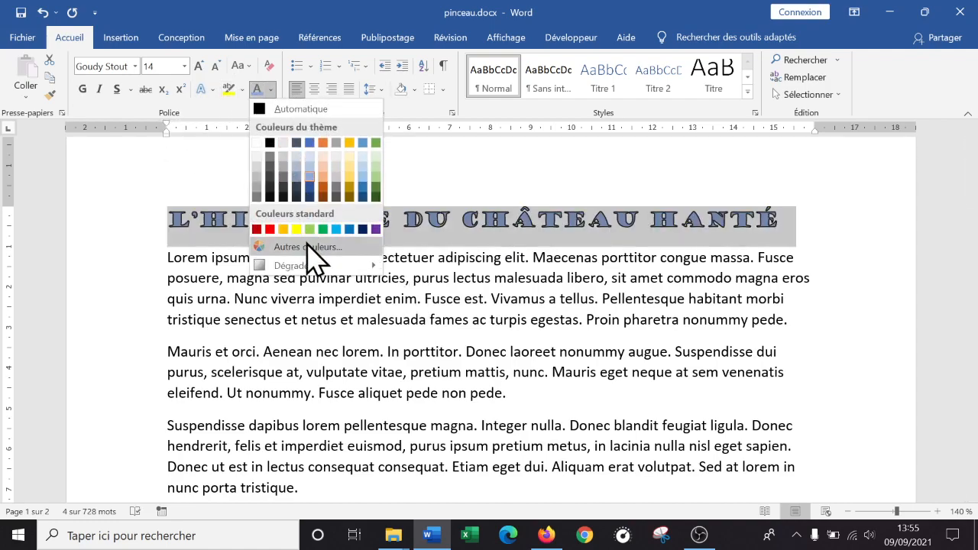
{"action": "left_click", "coordinate": [257, 143]}
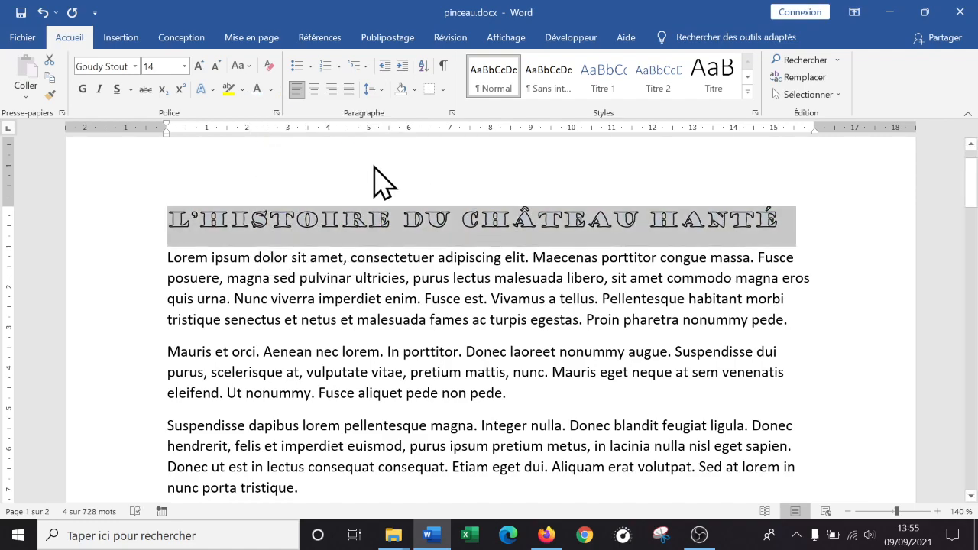
{"action": "left_click", "coordinate": [381, 278]}
Apply an outer (Externe) shadow, the third preset of the second row, to the first title line
{"action": "left_click_drag", "start_coordinate": [807, 218], "coordinate": [110, 209]}
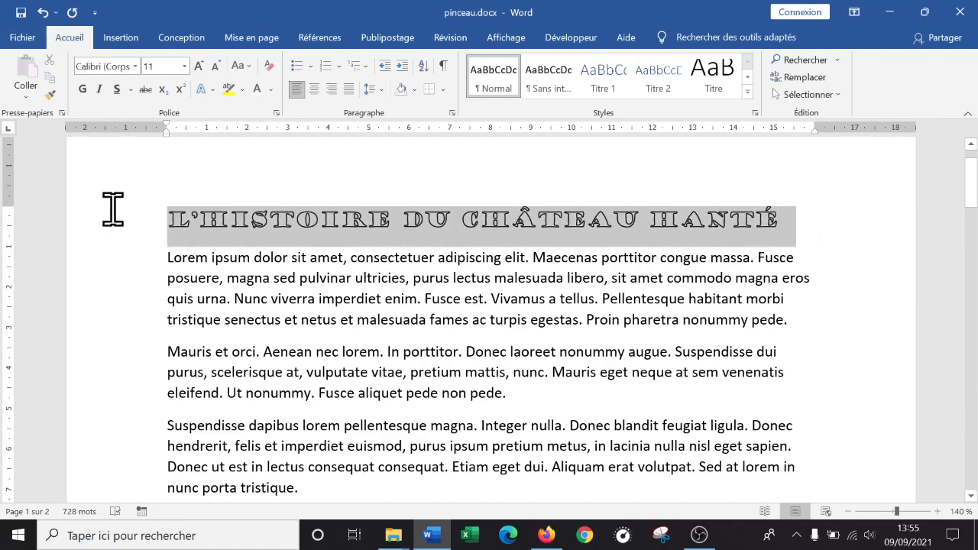
{"action": "left_click", "coordinate": [215, 90]}
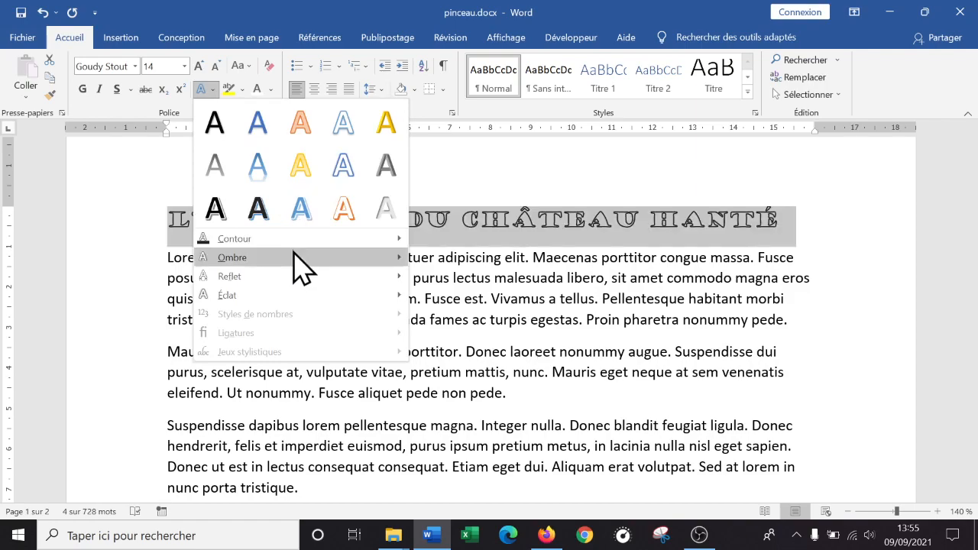
{"action": "mouse_move", "coordinate": [295, 260]}
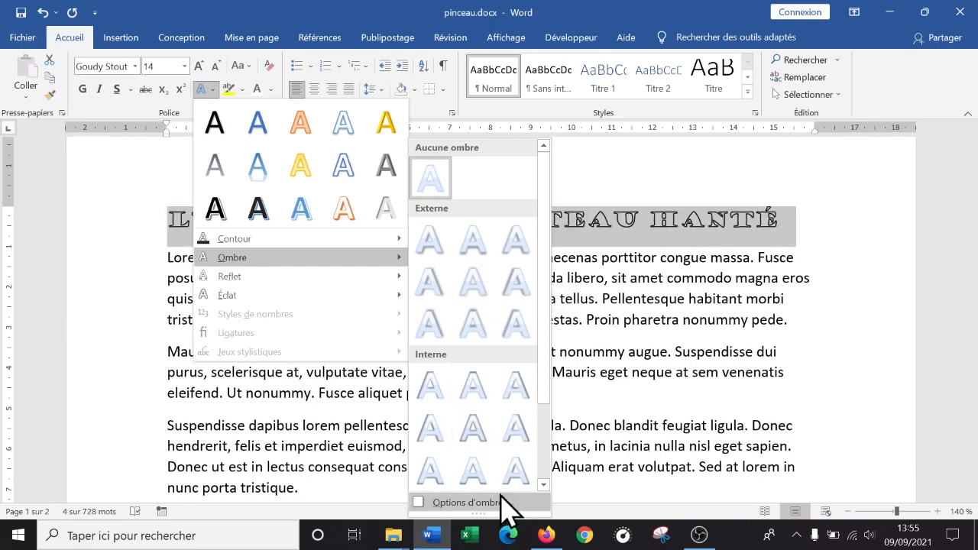
{"action": "left_click", "coordinate": [519, 283]}
{"action": "left_click", "coordinate": [485, 317]}
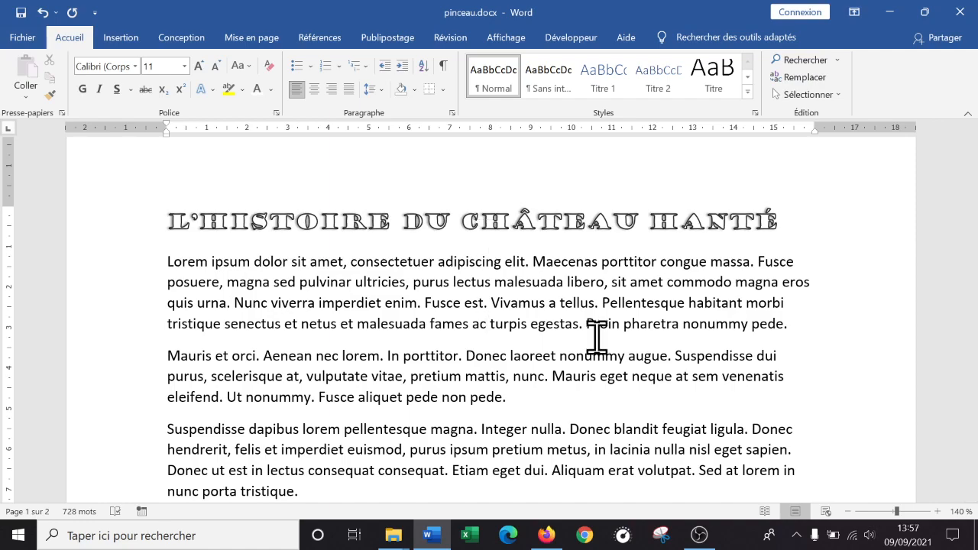
Compare the formatted first title with the later plain titles, and check the font and size choices for "L'histoire de la fontaine de jouvence"
{"action": "left_click_drag", "start_coordinate": [196, 220], "coordinate": [695, 222]}
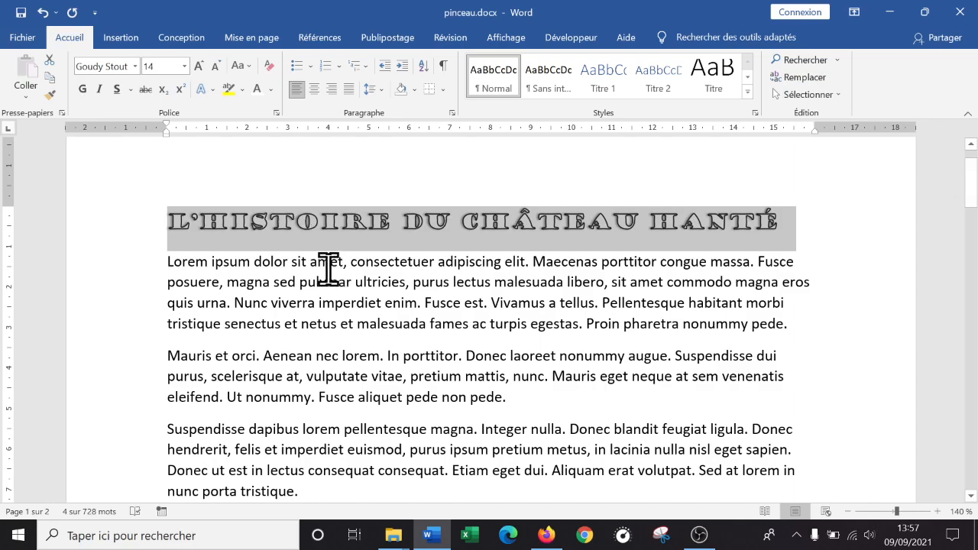
{"action": "scroll", "coordinate": [313, 230], "scroll_direction": "down", "scroll_amount": 12}
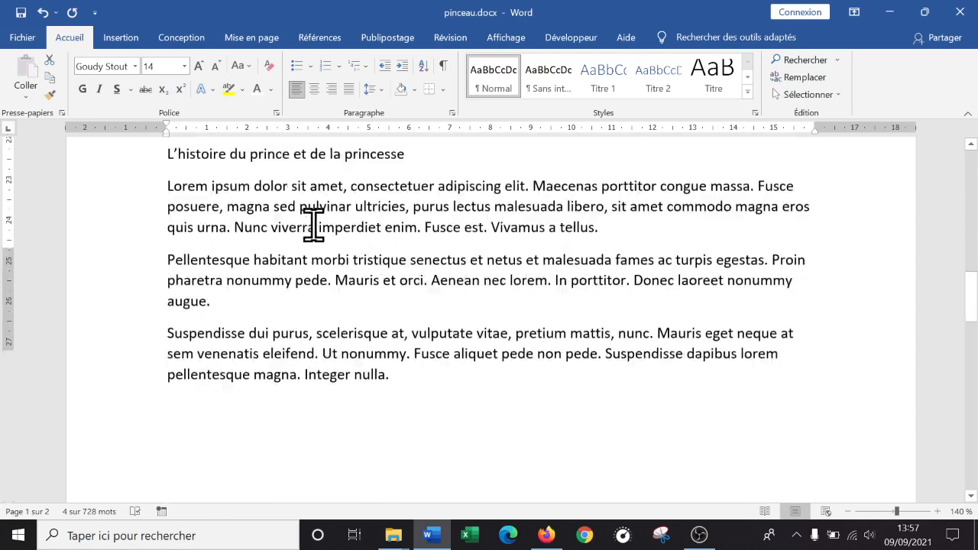
{"action": "scroll", "coordinate": [321, 209], "scroll_direction": "down", "scroll_amount": 5}
{"action": "left_click_drag", "start_coordinate": [433, 318], "coordinate": [135, 316]}
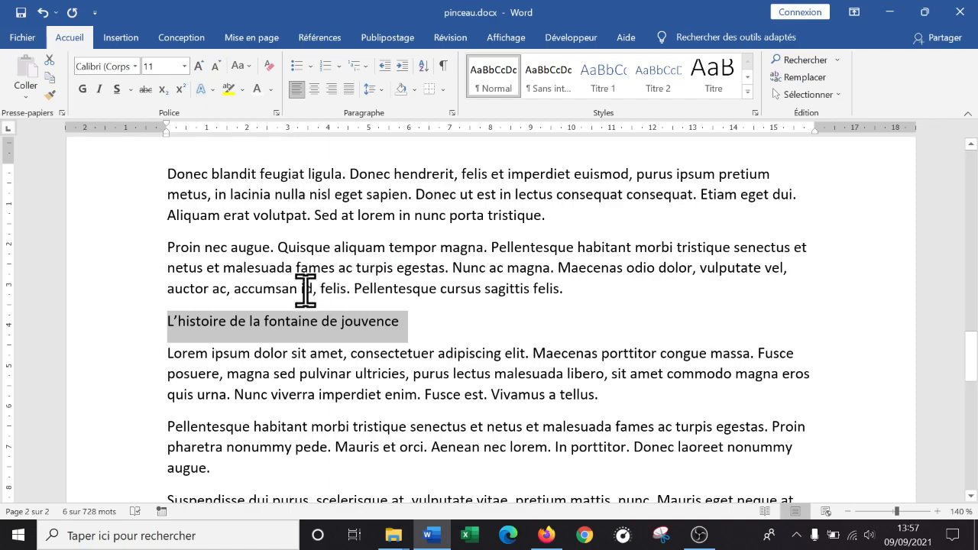
{"action": "left_click", "coordinate": [135, 67]}
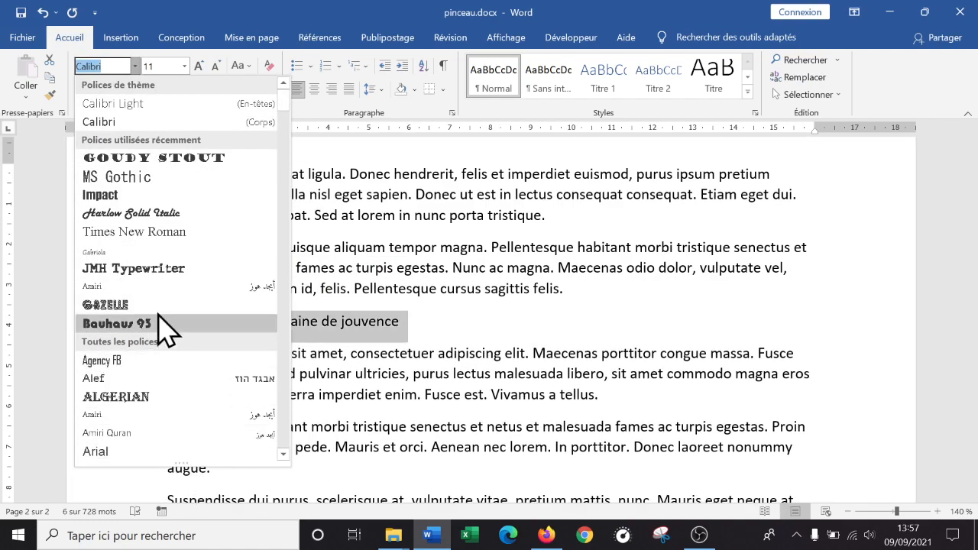
{"action": "left_click", "coordinate": [184, 66]}
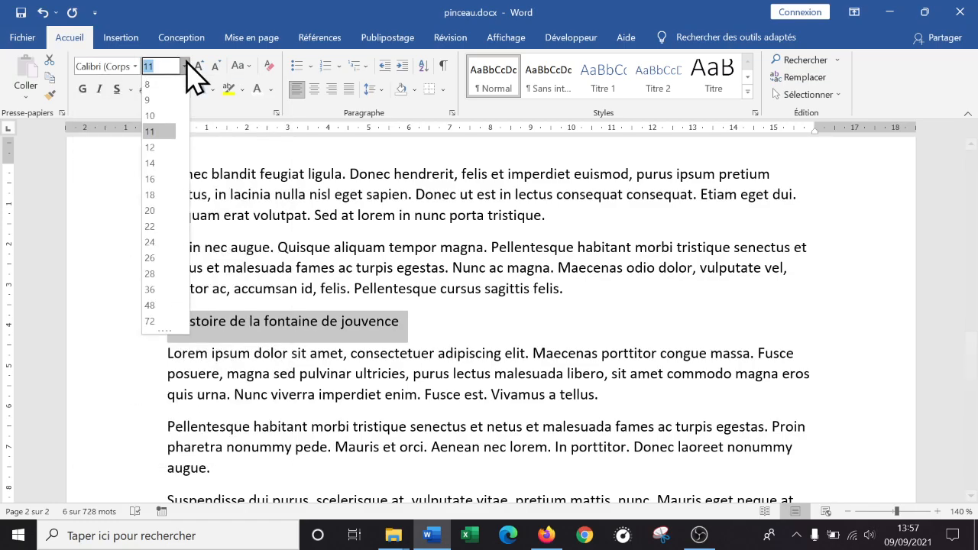
{"action": "left_click", "coordinate": [186, 66]}
{"action": "scroll", "coordinate": [327, 301], "scroll_direction": "up", "scroll_amount": 15}
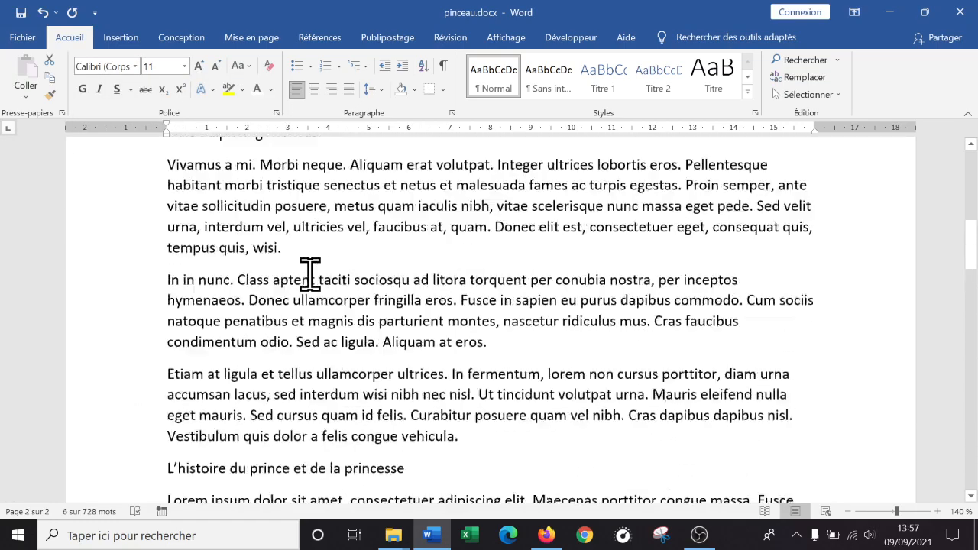
{"action": "left_click_drag", "start_coordinate": [825, 277], "coordinate": [251, 273]}
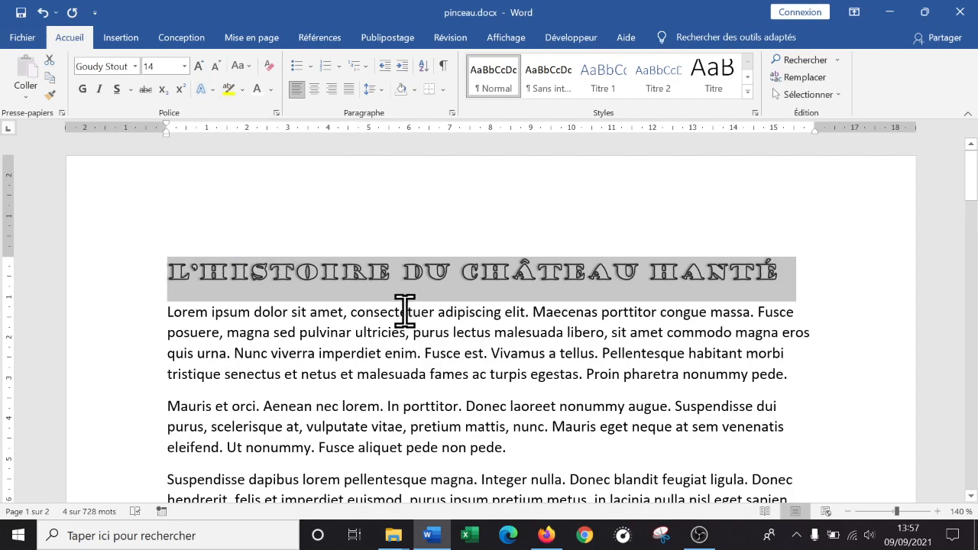
{"action": "left_click", "coordinate": [450, 389]}
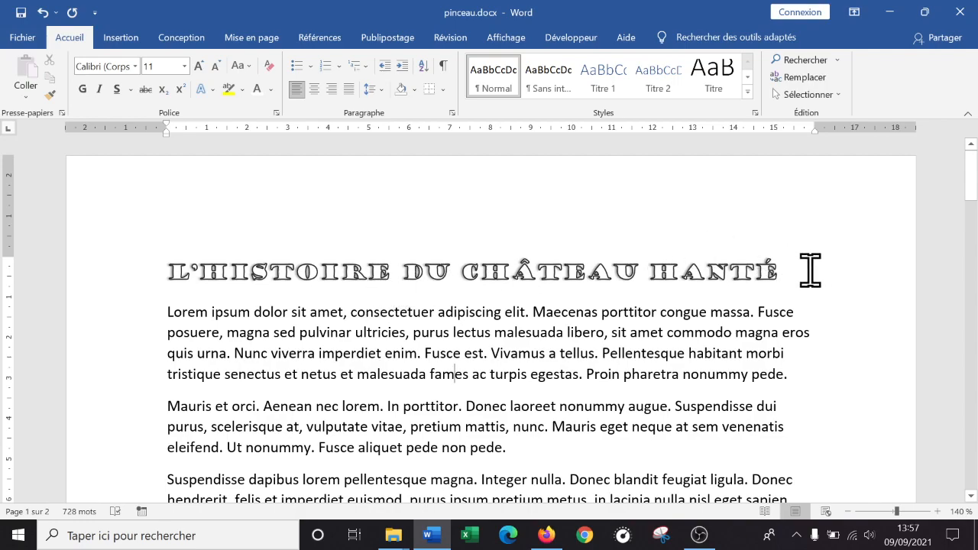
{"action": "left_click", "coordinate": [778, 262]}
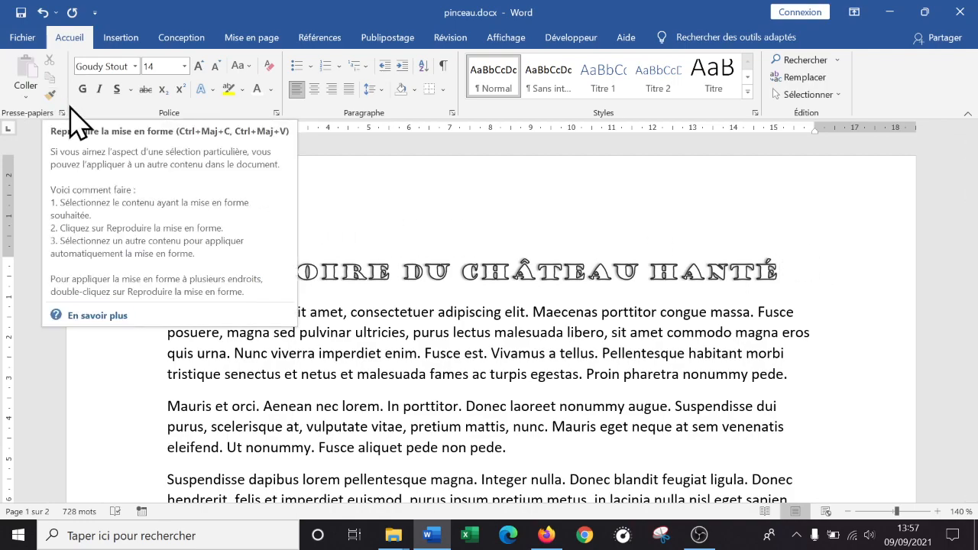
{"action": "left_click", "coordinate": [49, 97]}
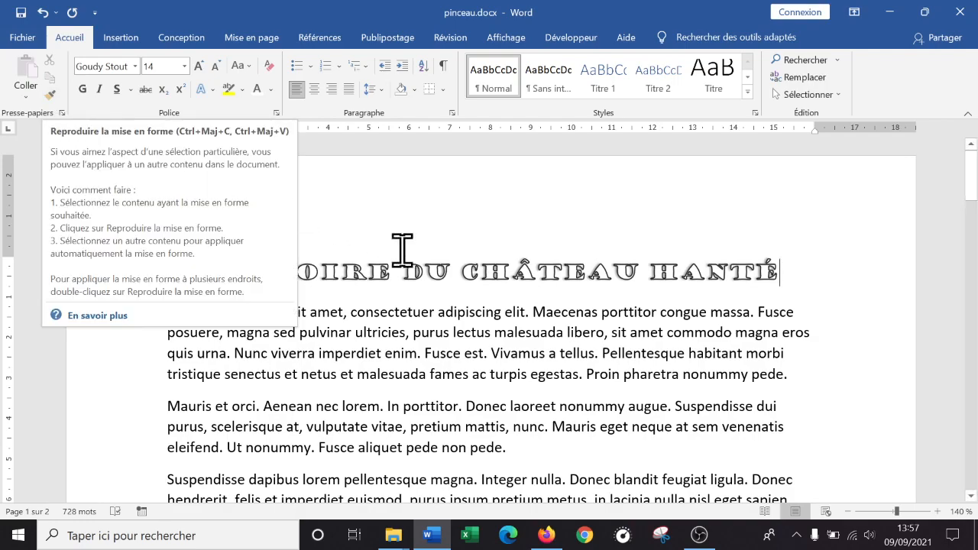
{"action": "left_click_drag", "start_coordinate": [806, 273], "coordinate": [243, 271]}
{"action": "left_click_drag", "start_coordinate": [174, 273], "coordinate": [171, 277]}
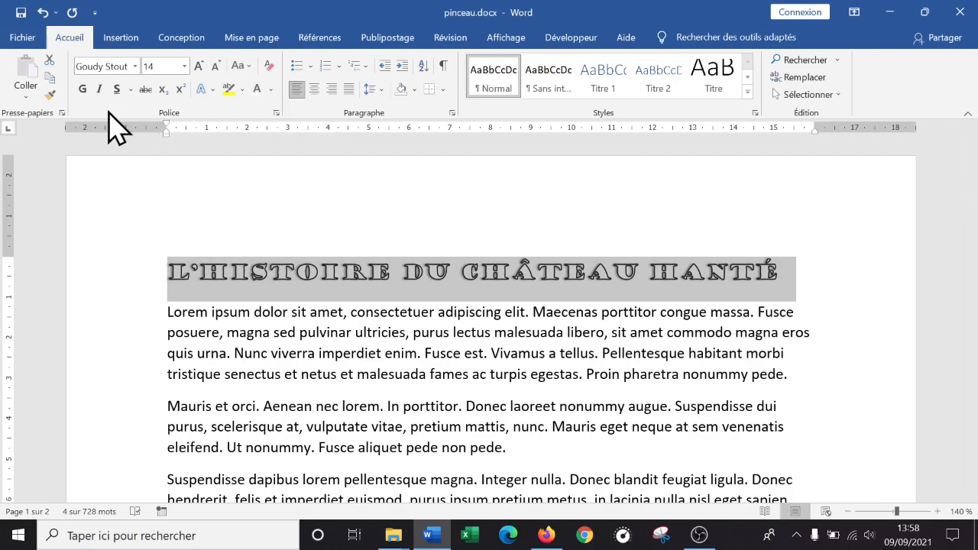
{"action": "left_click", "coordinate": [313, 372]}
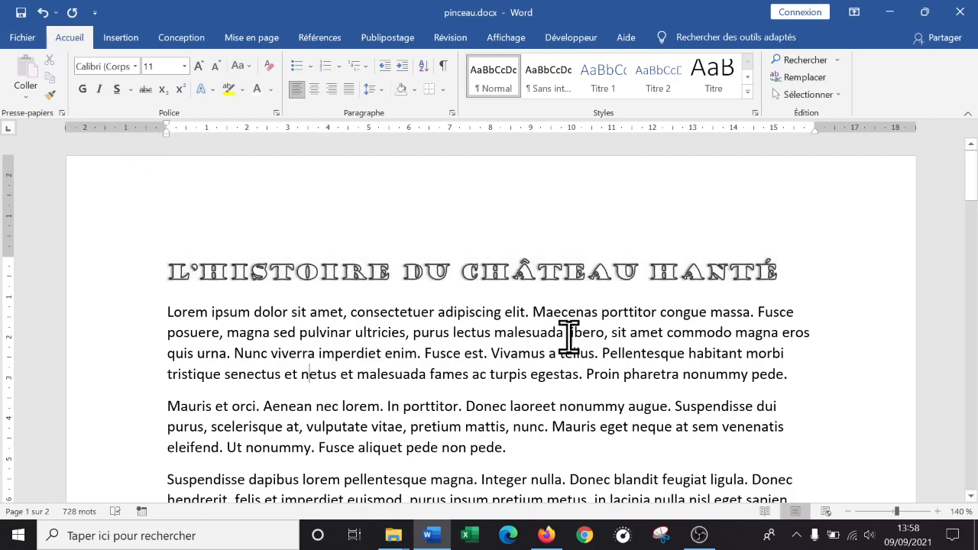
Copy the formatting of the title "L'histoire du château hanté" onto the title "L'histoire du prince et de la princesse" with the Format Painter
{"action": "left_click", "coordinate": [108, 267]}
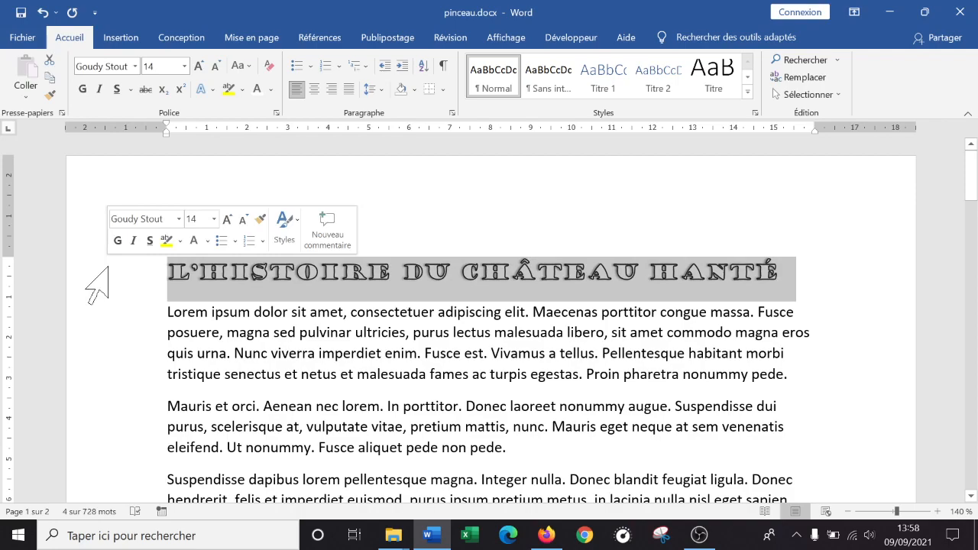
{"action": "left_click", "coordinate": [50, 95]}
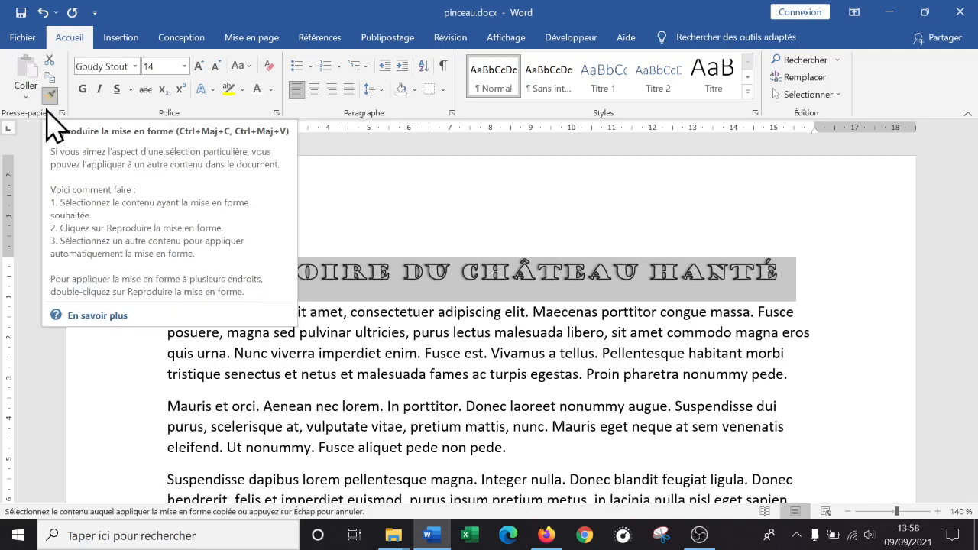
{"action": "scroll", "coordinate": [416, 243], "scroll_direction": "down", "scroll_amount": 8}
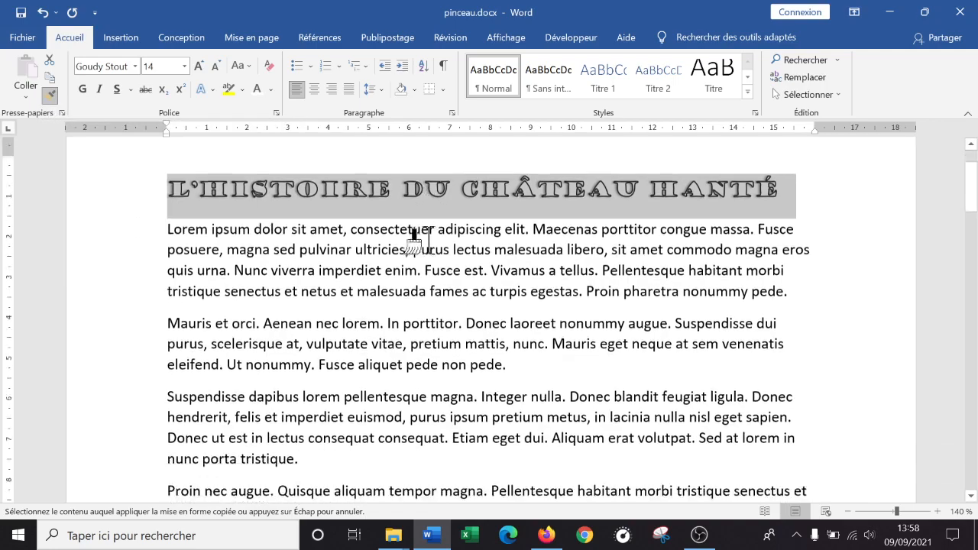
{"action": "scroll", "coordinate": [431, 268], "scroll_direction": "down", "scroll_amount": 4}
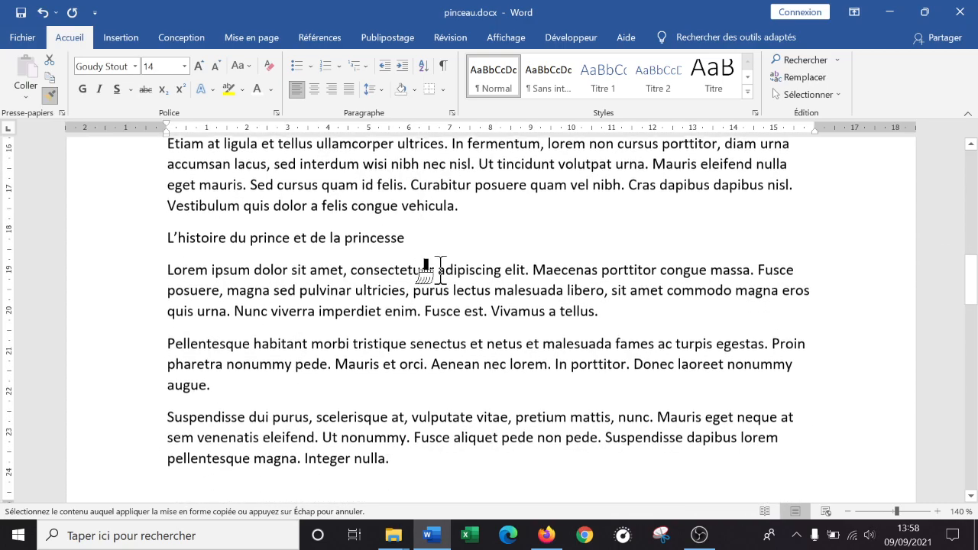
{"action": "left_click_drag", "start_coordinate": [459, 236], "coordinate": [161, 235]}
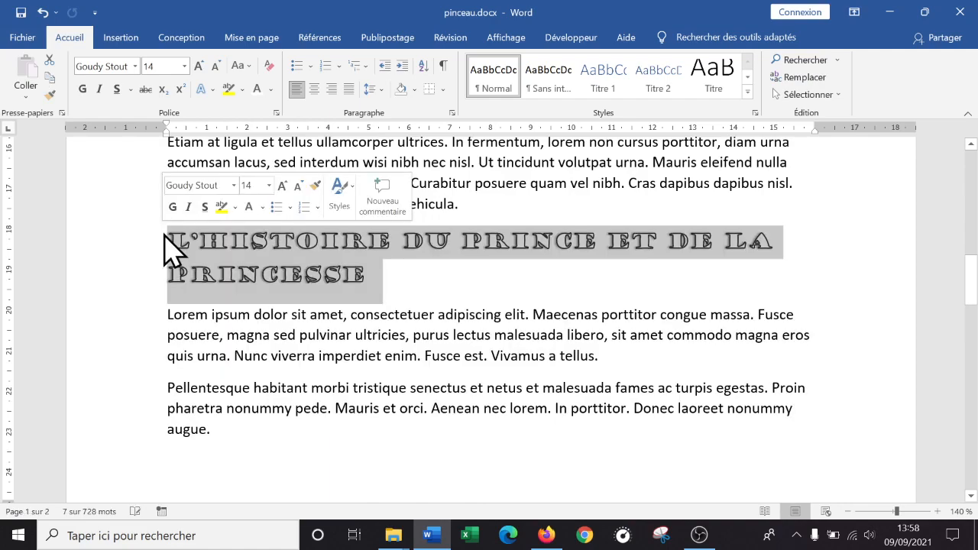
{"action": "left_click", "coordinate": [405, 275]}
Copy the formatting of the prince and princess title onto the title "L'histoire de la fontaine de jouvence" with the Format Painter
{"action": "left_click_drag", "start_coordinate": [375, 272], "coordinate": [134, 252]}
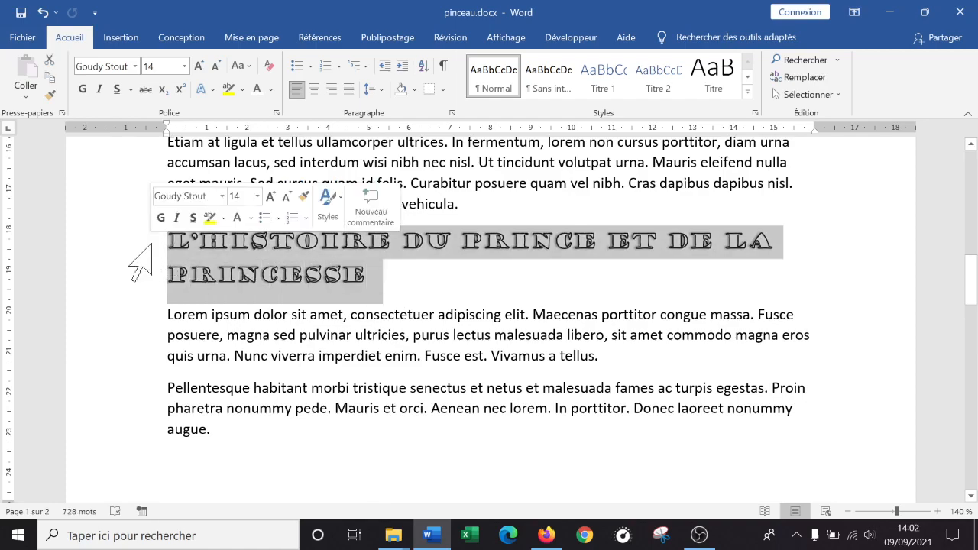
{"action": "left_click", "coordinate": [51, 99]}
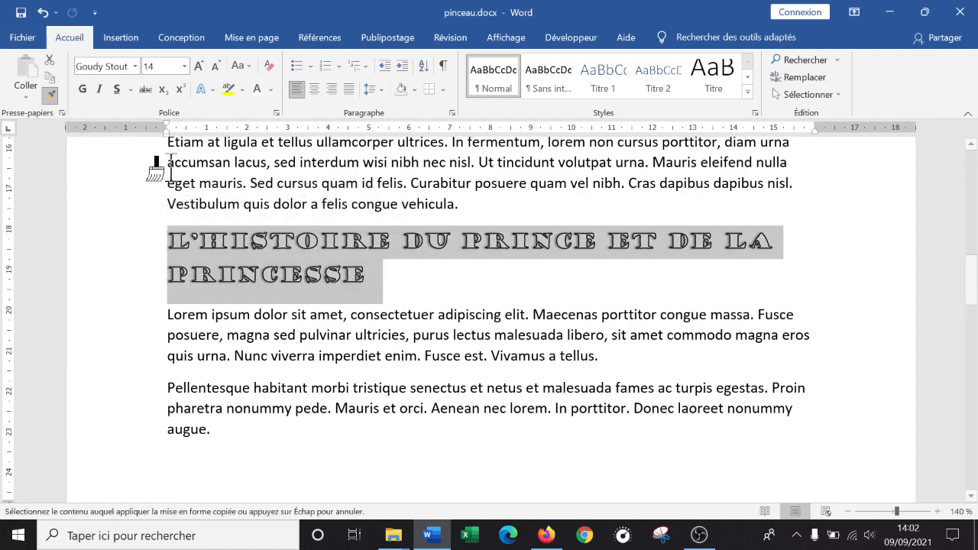
{"action": "scroll", "coordinate": [338, 317], "scroll_direction": "down", "scroll_amount": 2}
{"action": "scroll", "coordinate": [338, 317], "scroll_direction": "down", "scroll_amount": 10}
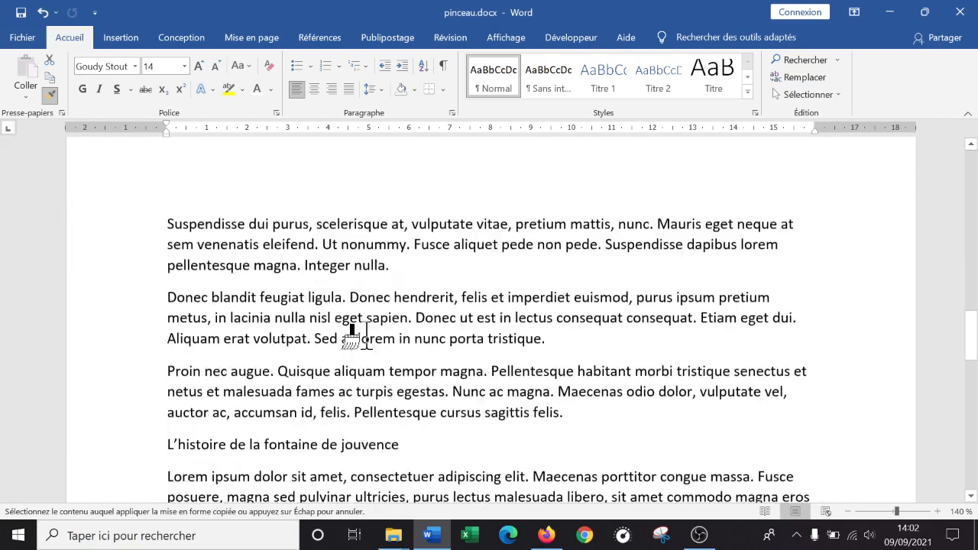
{"action": "scroll", "coordinate": [370, 328], "scroll_direction": "up", "scroll_amount": 5}
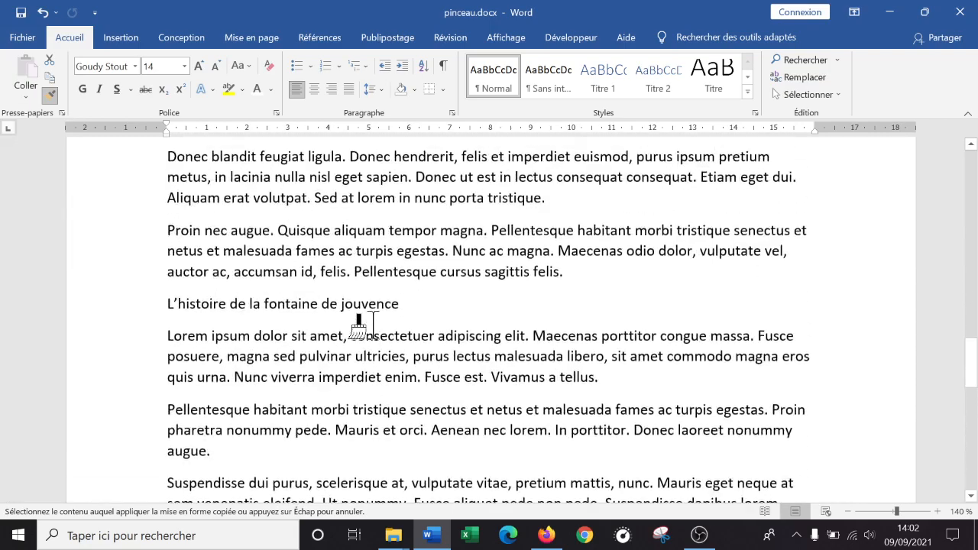
{"action": "left_click_drag", "start_coordinate": [429, 322], "coordinate": [160, 330]}
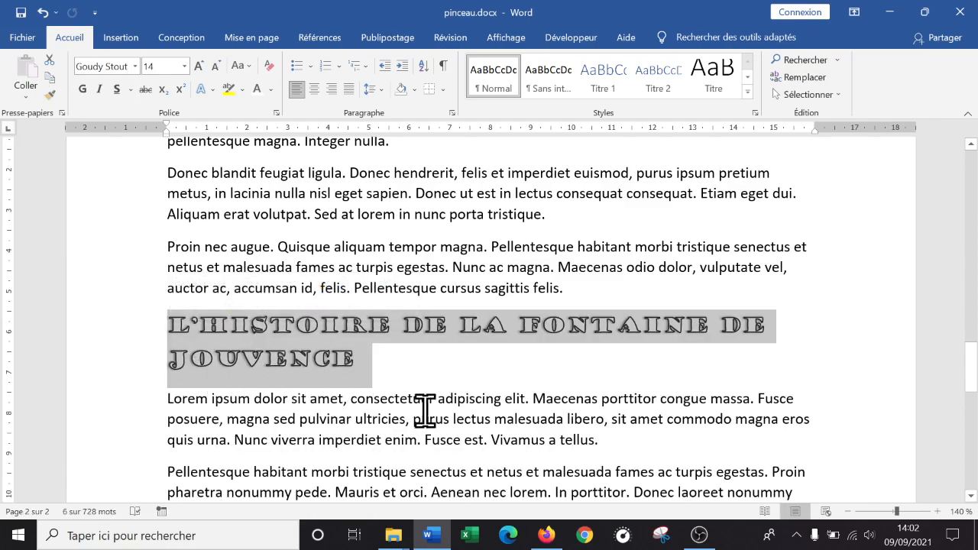
{"action": "left_click", "coordinate": [412, 382]}
{"action": "scroll", "coordinate": [303, 365], "scroll_direction": "up", "scroll_amount": 10}
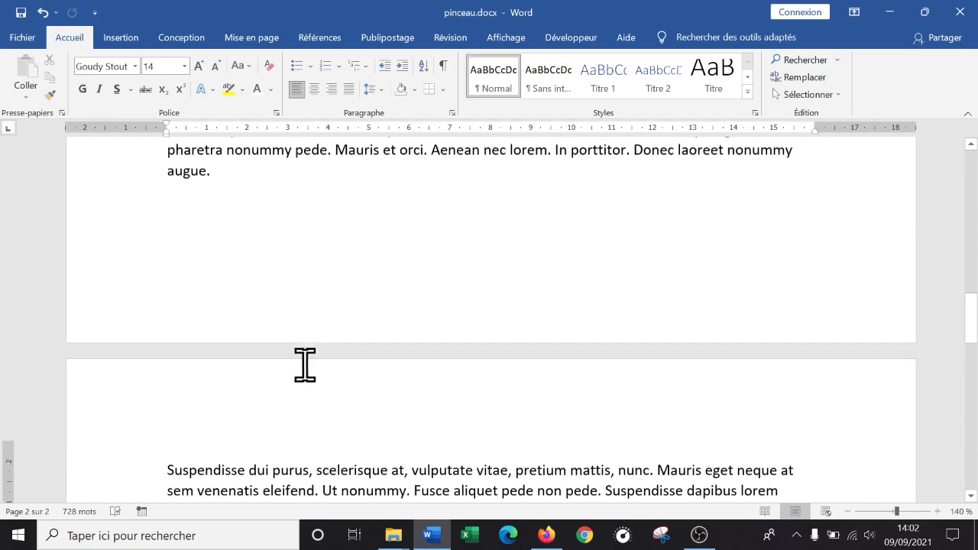
{"action": "scroll", "coordinate": [316, 362], "scroll_direction": "up", "scroll_amount": 15}
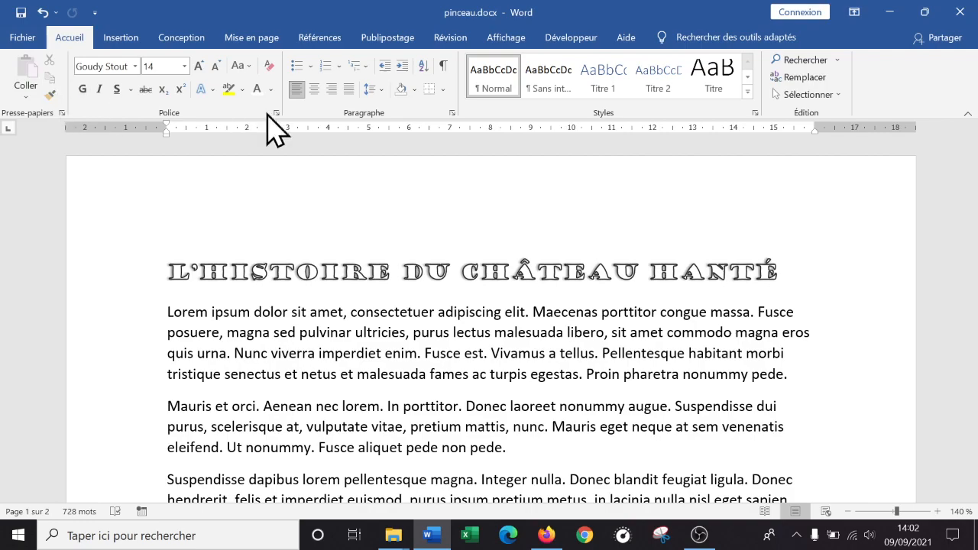
Save pinceau.docx with its reformatted titles and close the document
{"action": "scroll", "coordinate": [512, 260], "scroll_direction": "down", "scroll_amount": 7}
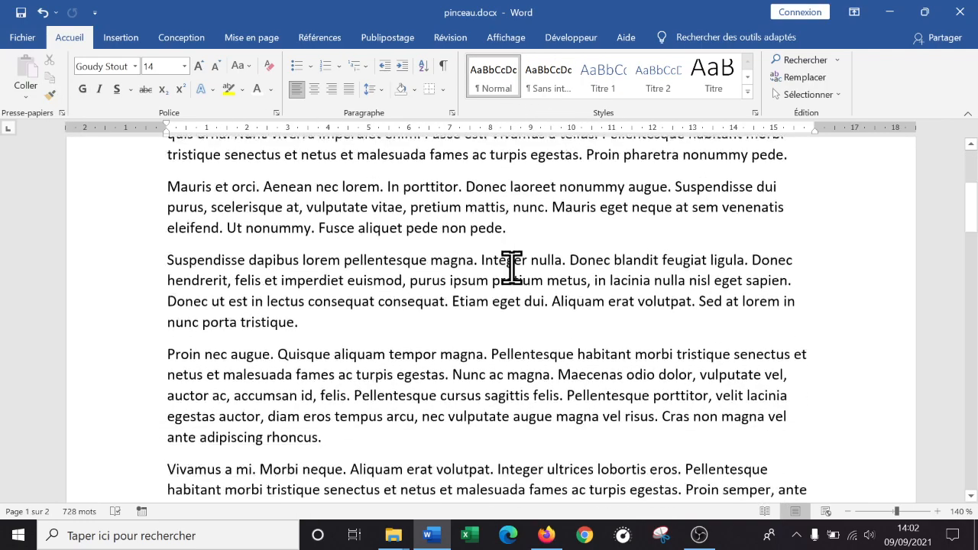
{"action": "scroll", "coordinate": [510, 266], "scroll_direction": "up", "scroll_amount": 7}
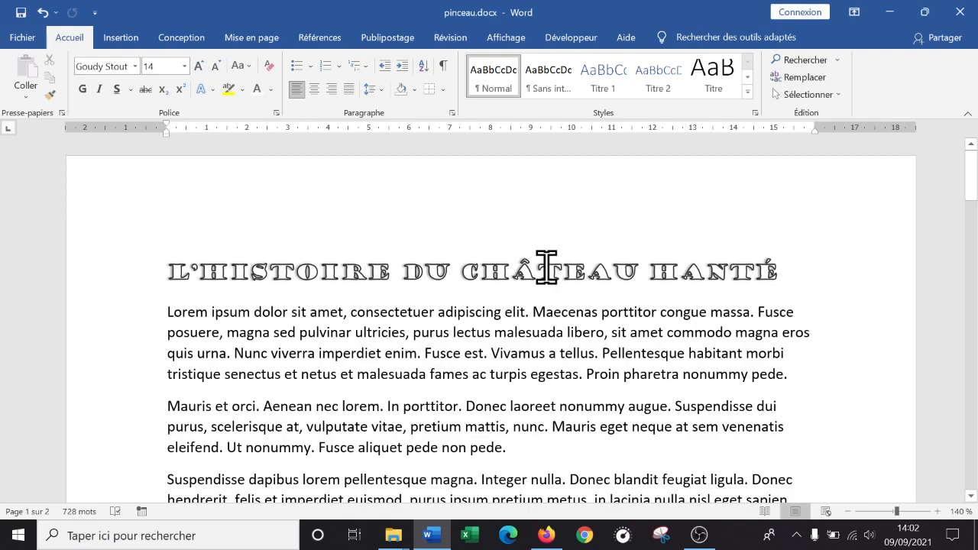
{"action": "left_click", "coordinate": [20, 12]}
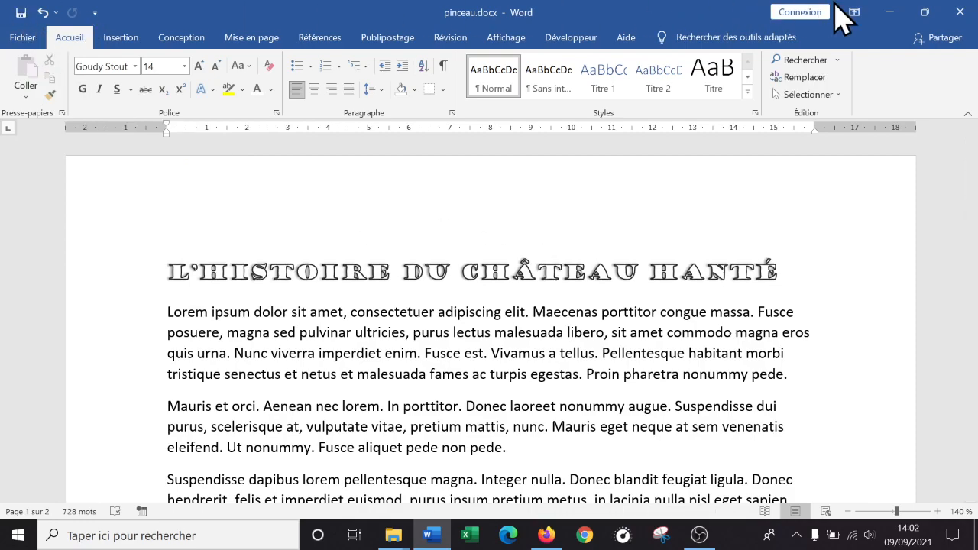
{"action": "left_click", "coordinate": [959, 13]}
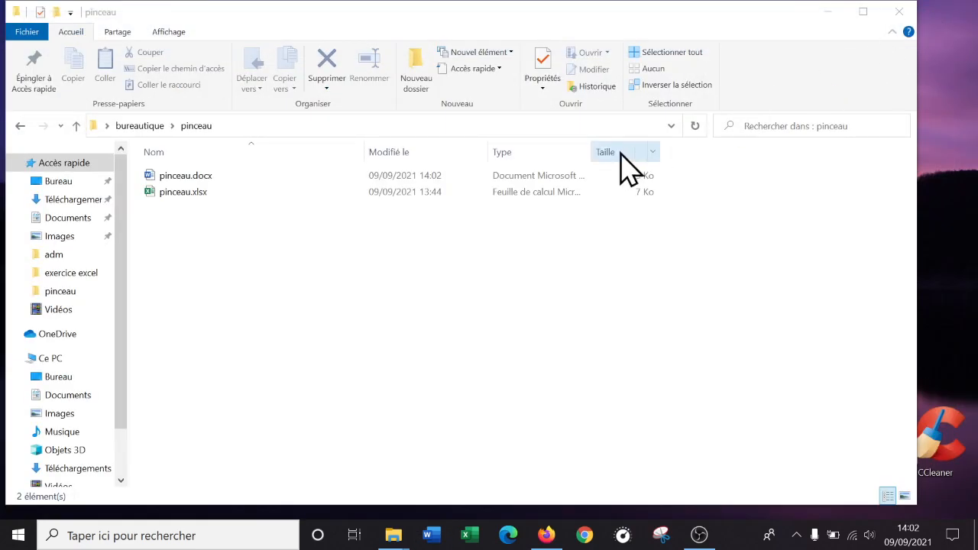
Open the workbook pinceau.xlsx from the pinceau folder in Excel
{"action": "double_click", "coordinate": [178, 191]}
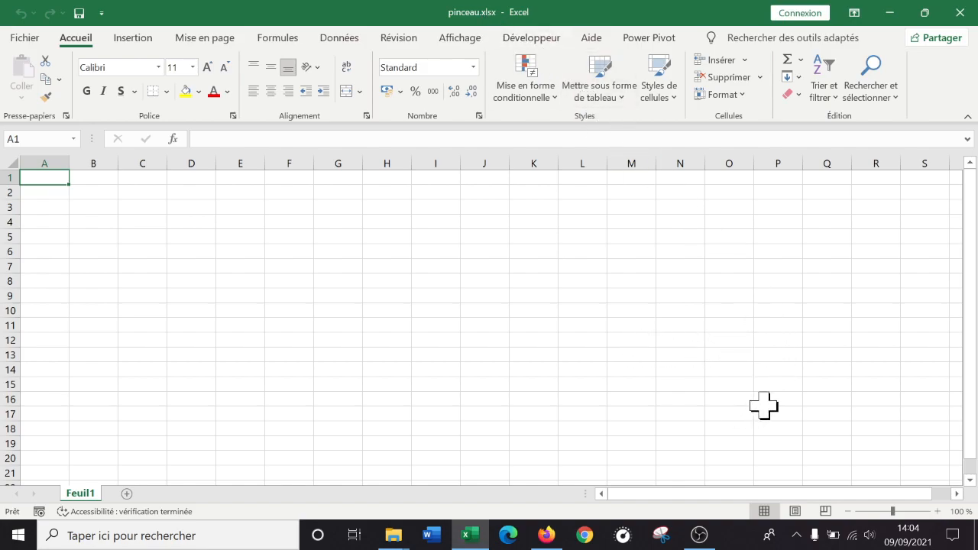
{"action": "scroll", "coordinate": [476, 359], "scroll_direction": "up", "scroll_amount": 8}
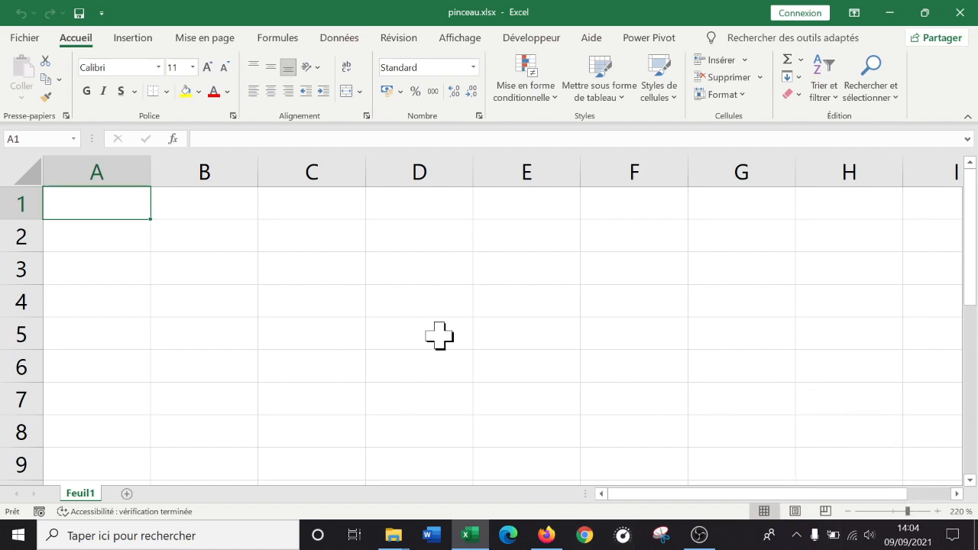
{"action": "scroll", "coordinate": [389, 298], "scroll_direction": "down", "scroll_amount": 6, "text": "ctrl"}
{"action": "scroll", "coordinate": [375, 316], "scroll_direction": "up", "scroll_amount": 7, "text": "ctrl"}
{"action": "scroll", "coordinate": [376, 316], "scroll_direction": "down", "scroll_amount": 4, "text": "ctrl"}
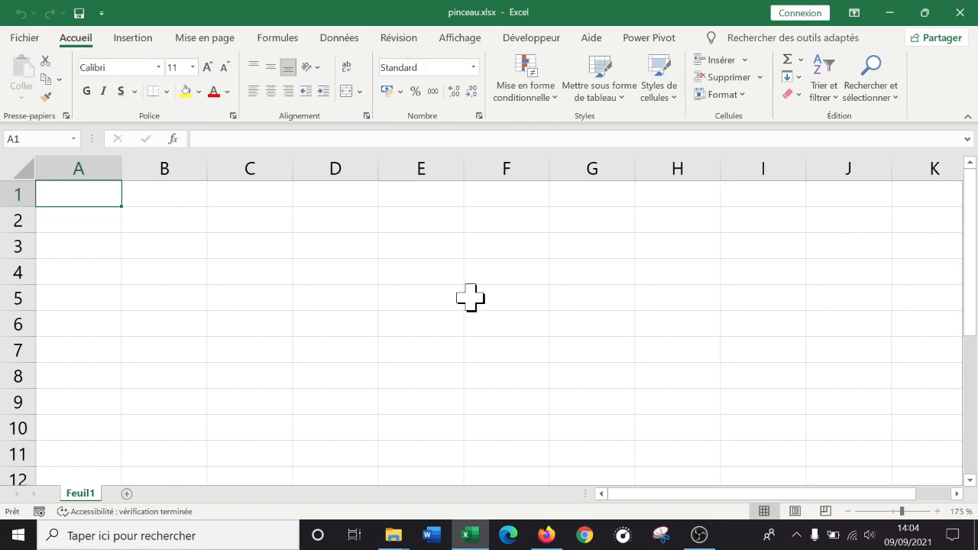
Enter the column headings nom, prénom, adresse and ville in cells A1 to D1
{"action": "type", "text": "nom"}
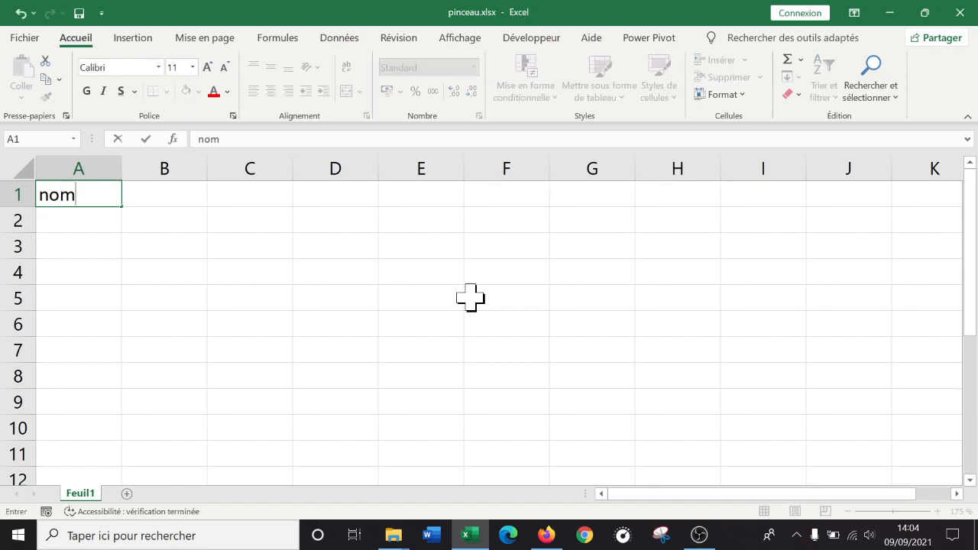
{"action": "key", "text": "Tab"}
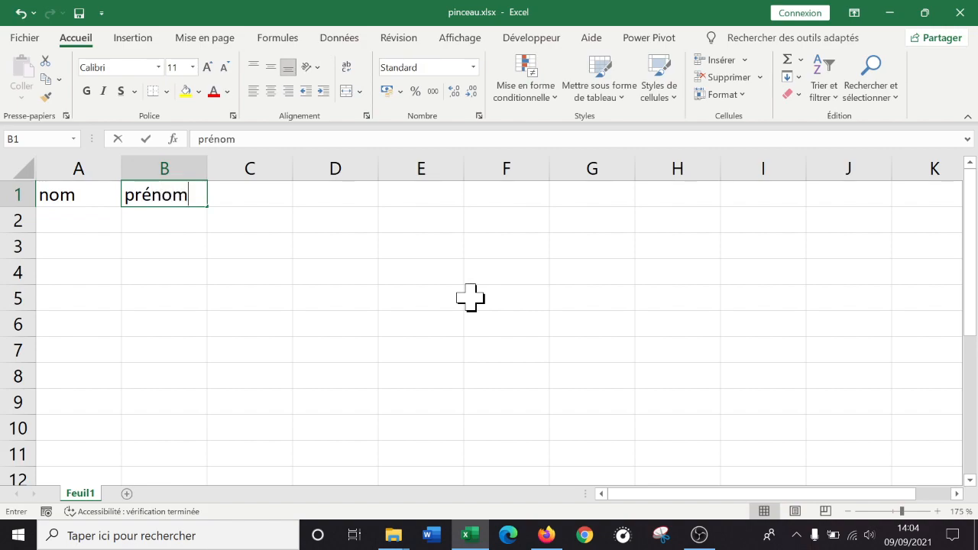
{"action": "key", "text": "Tab"}
{"action": "type", "text": "a"}
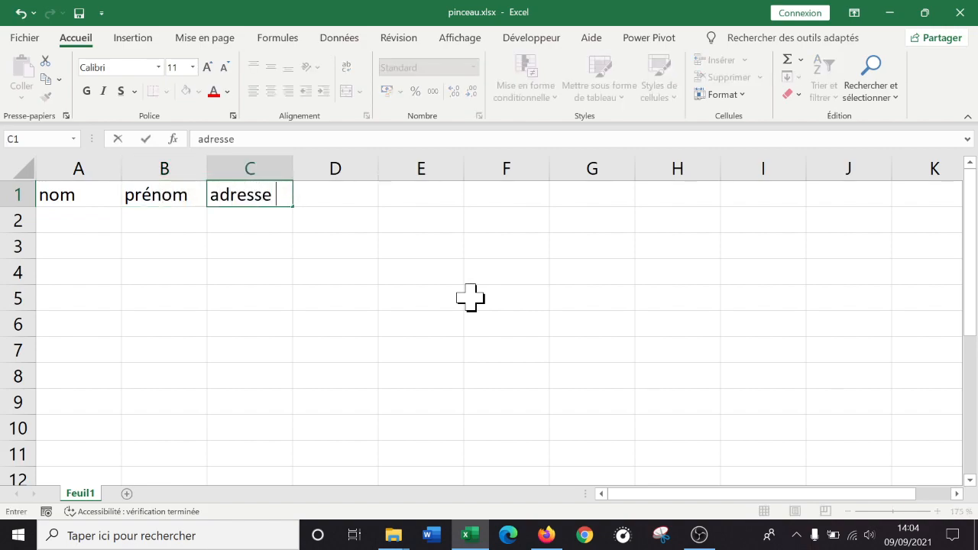
{"action": "type", "text": "dresse"}
{"action": "key", "text": "Down"}
{"action": "key", "text": "Right"}
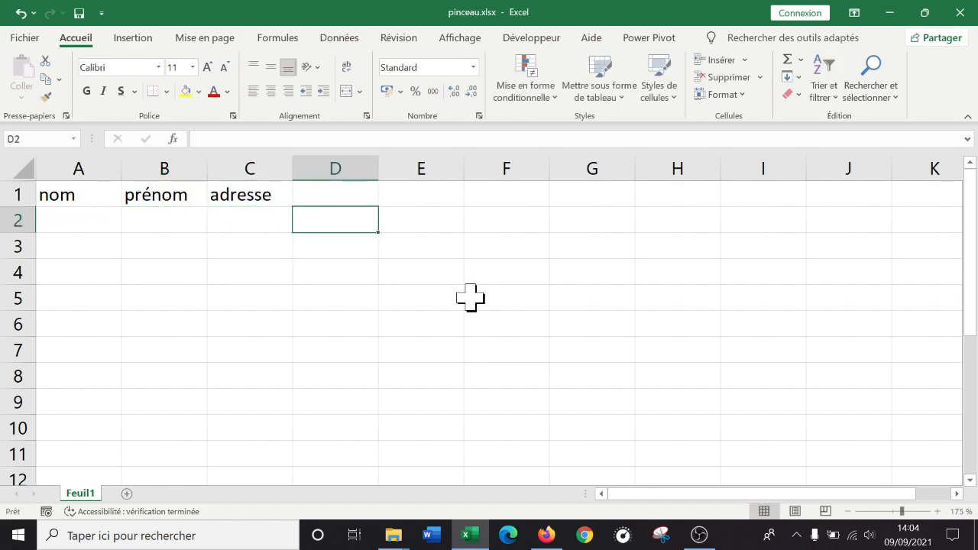
{"action": "key", "text": "Up"}
{"action": "type", "text": "vi"}
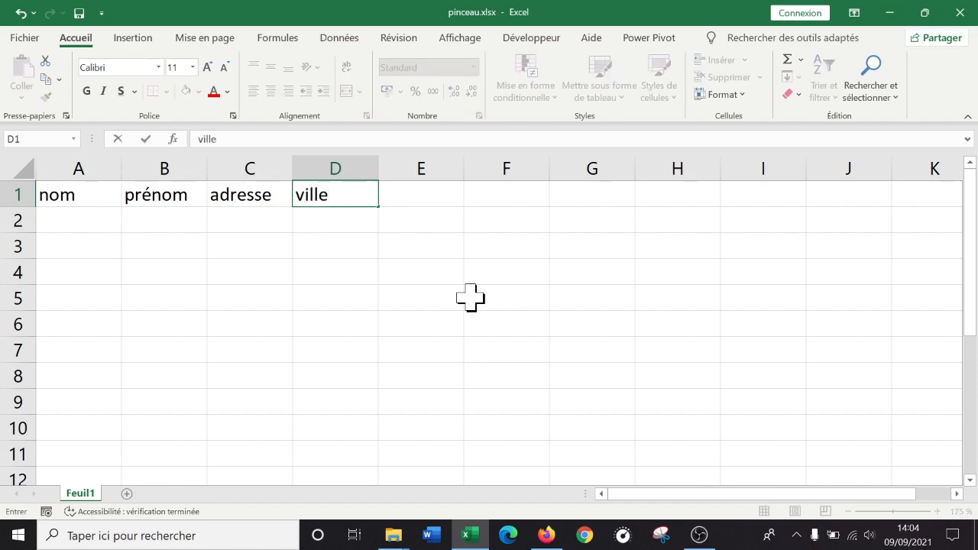
{"action": "key", "text": "Tab"}
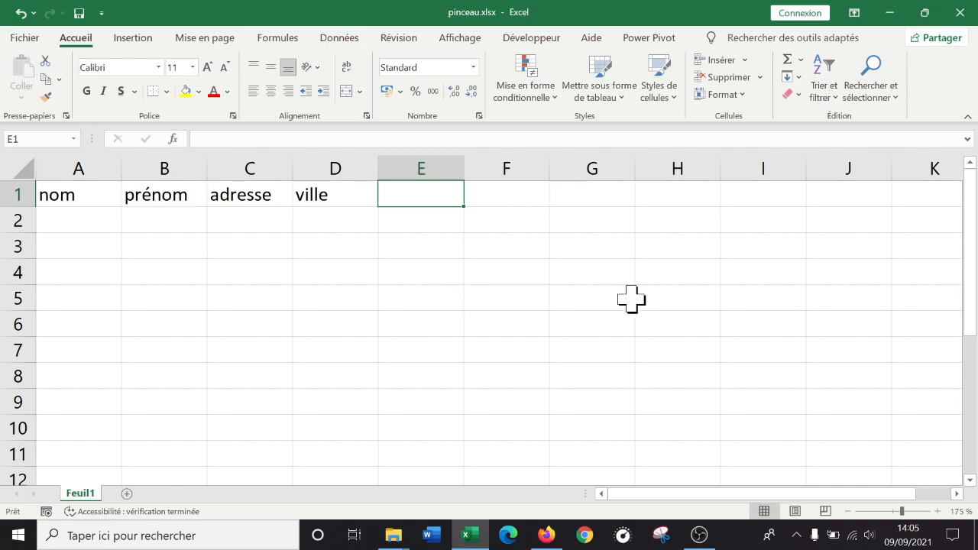
Set the font of the heading "nom" in cell A1 to Broadway
{"action": "left_click", "coordinate": [161, 298]}
{"action": "left_click", "coordinate": [80, 191]}
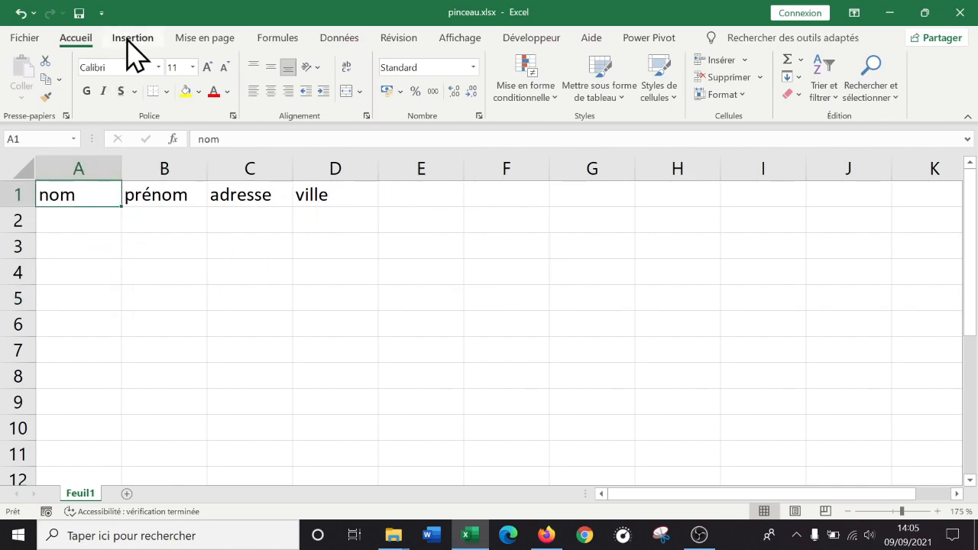
{"action": "left_click", "coordinate": [160, 67]}
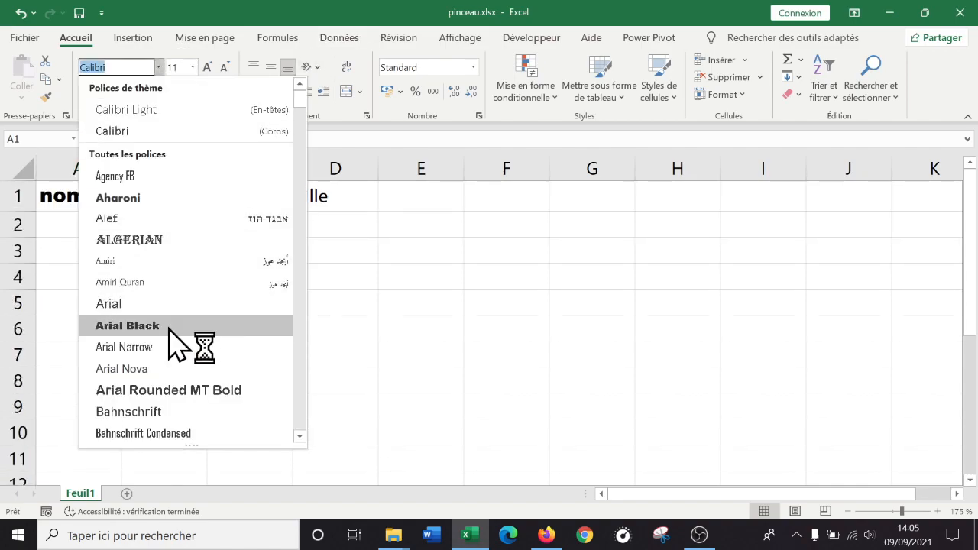
{"action": "scroll", "coordinate": [173, 403], "scroll_direction": "down", "scroll_amount": 8}
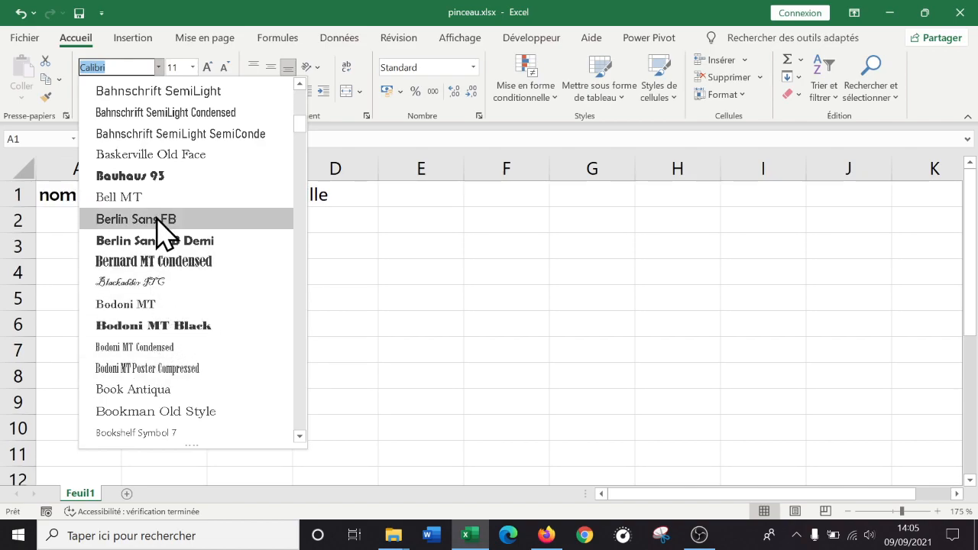
{"action": "scroll", "coordinate": [190, 252], "scroll_direction": "down", "scroll_amount": 5}
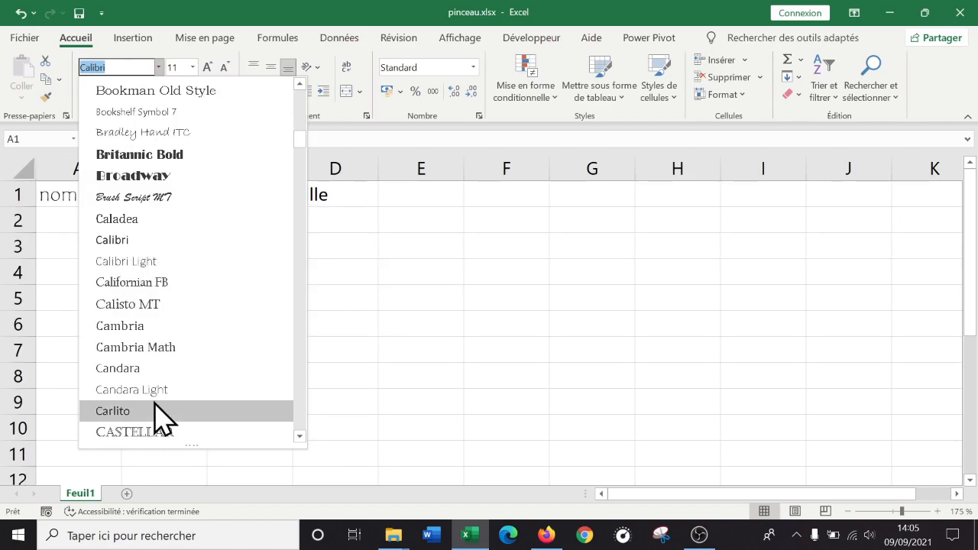
{"action": "scroll", "coordinate": [165, 398], "scroll_direction": "up", "scroll_amount": 5}
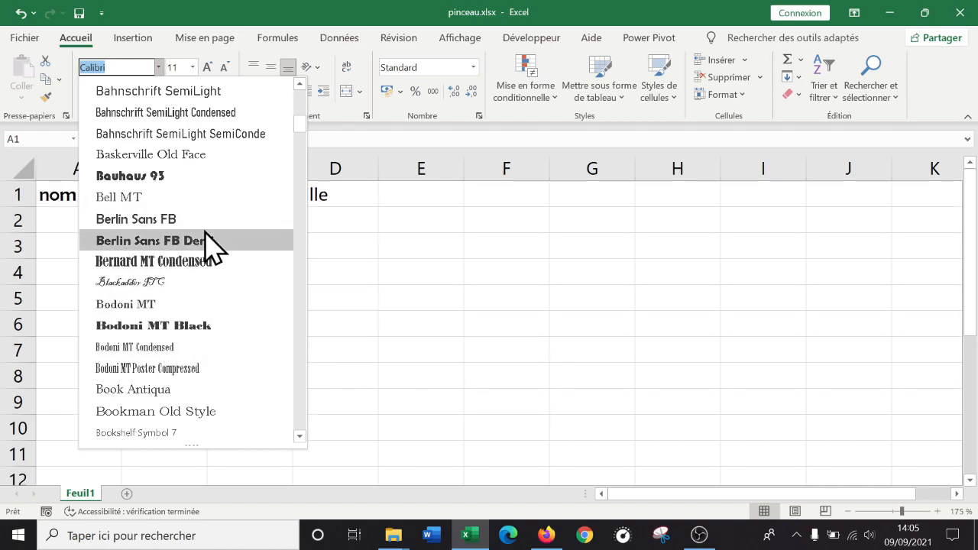
{"action": "scroll", "coordinate": [205, 246], "scroll_direction": "down", "scroll_amount": 2}
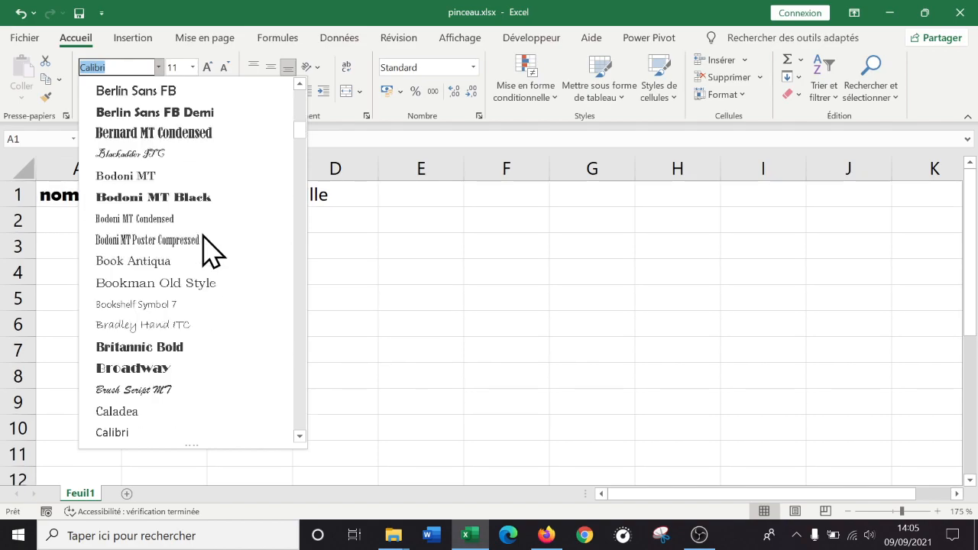
{"action": "left_click", "coordinate": [163, 369]}
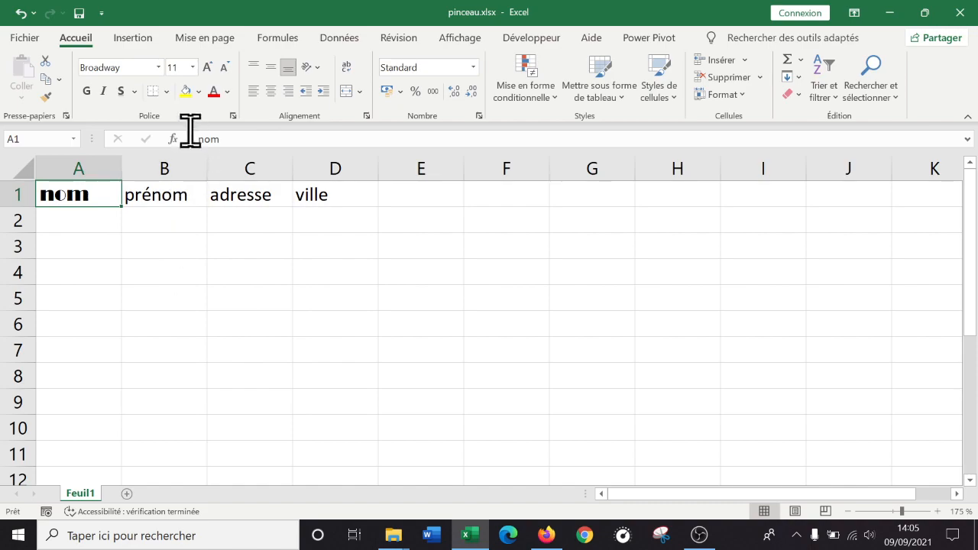
Give the heading in cell A1 a darker blue theme font colour and a light green fill
{"action": "left_click", "coordinate": [227, 92]}
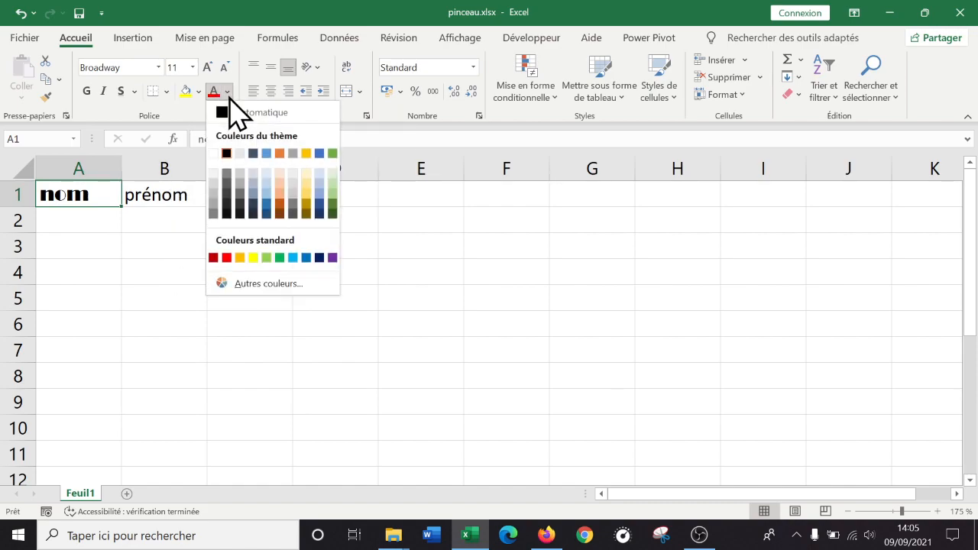
{"action": "left_click", "coordinate": [265, 207]}
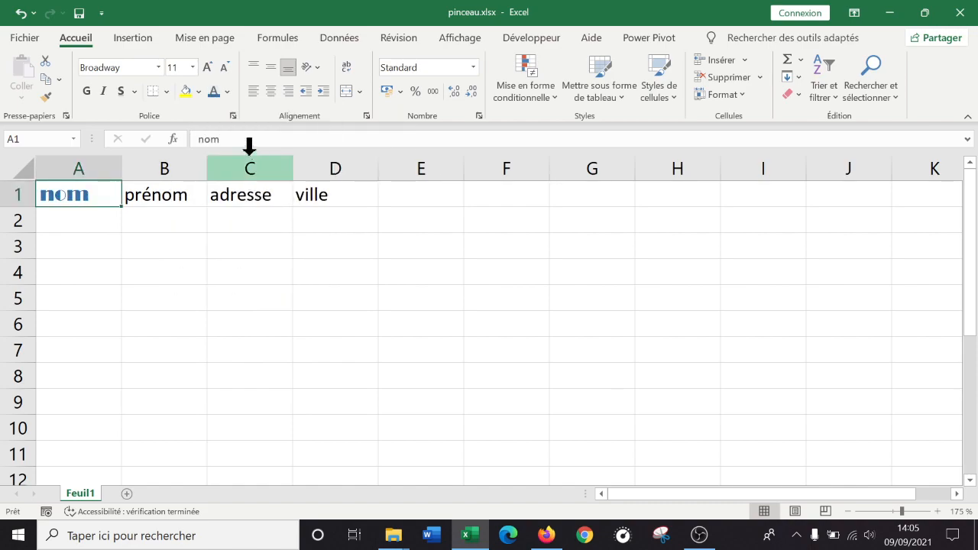
{"action": "left_click", "coordinate": [198, 92]}
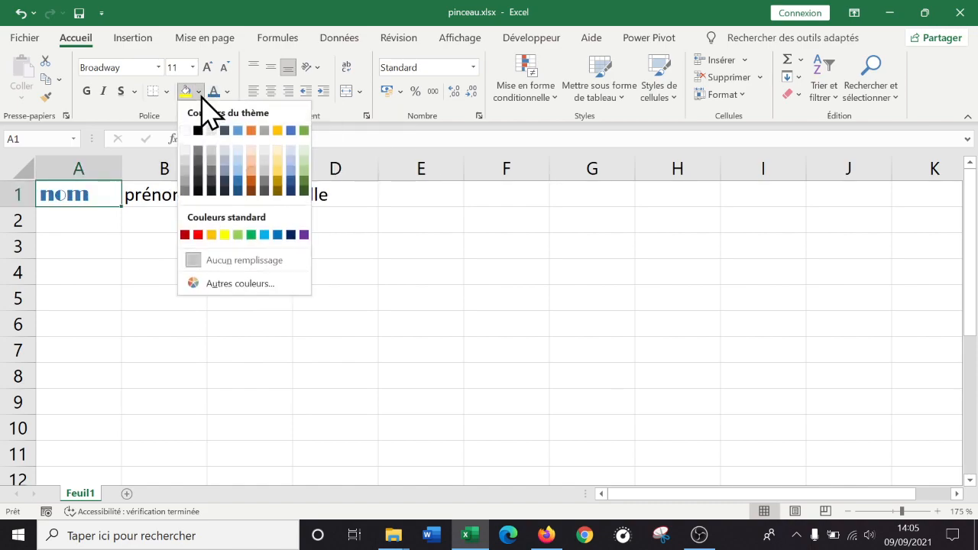
{"action": "left_click", "coordinate": [302, 161]}
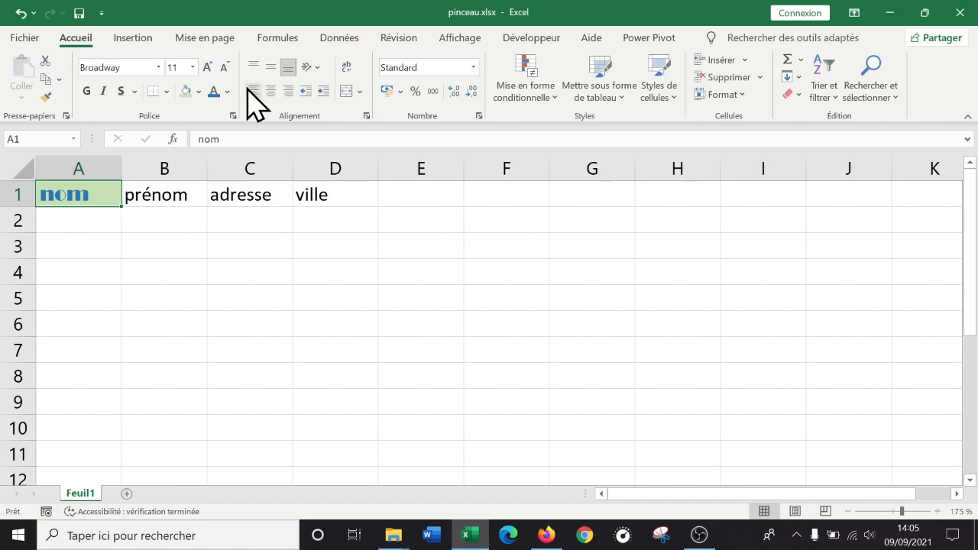
Set the font size of the heading "nom" in cell A1 to 18
{"action": "left_click", "coordinate": [193, 67]}
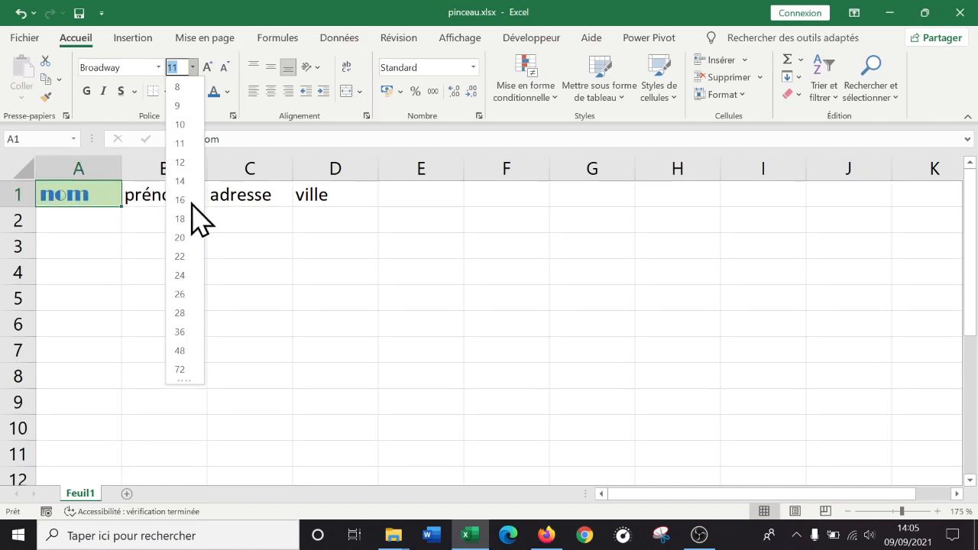
{"action": "left_click", "coordinate": [180, 219]}
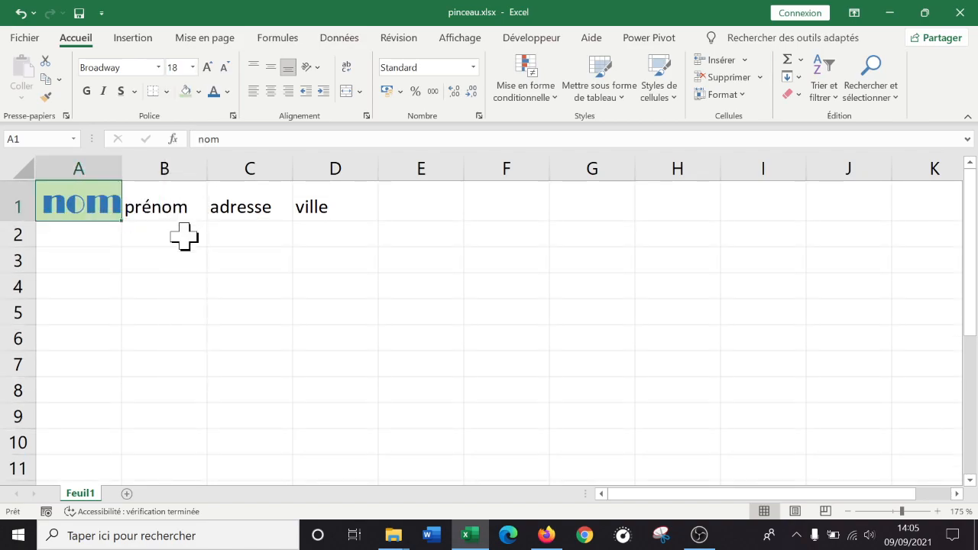
{"action": "left_click", "coordinate": [192, 296]}
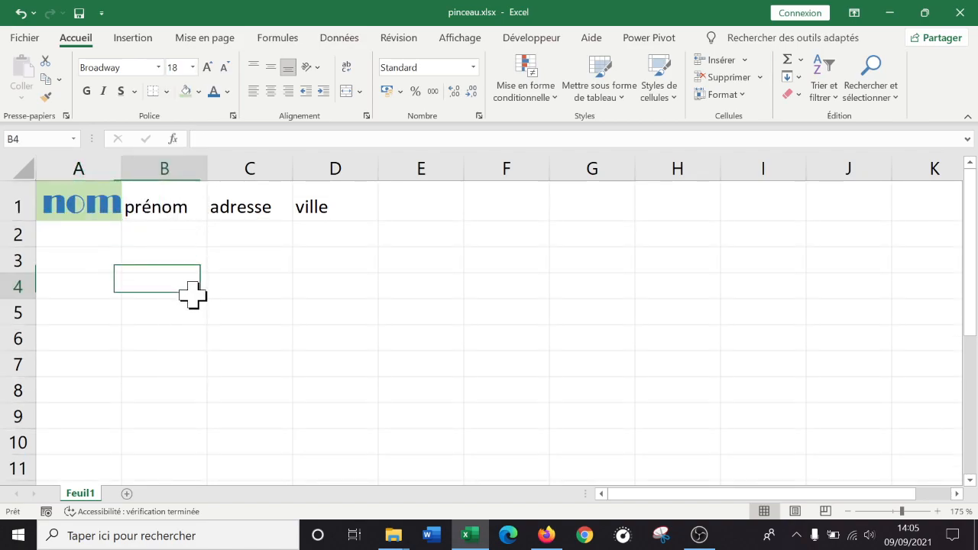
{"action": "left_click", "coordinate": [105, 205]}
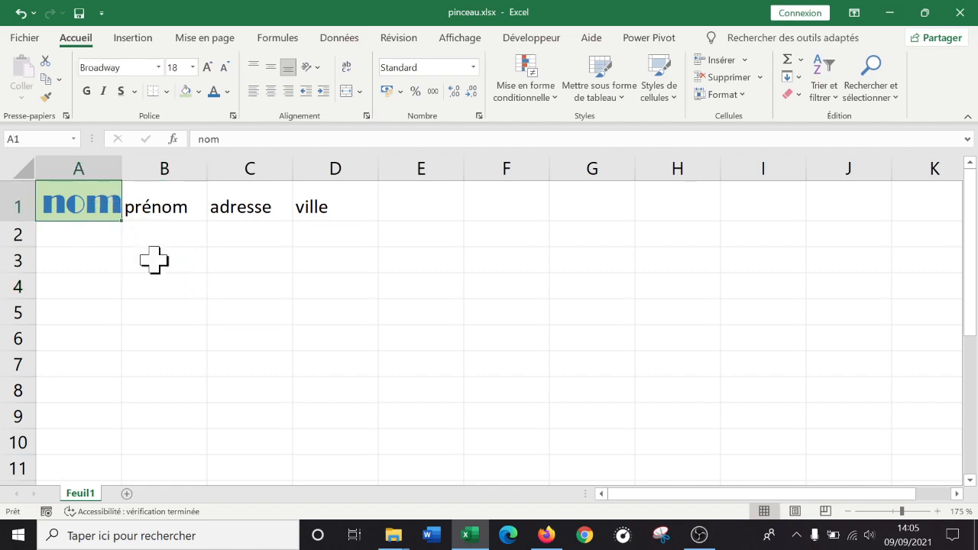
{"action": "left_click", "coordinate": [285, 256]}
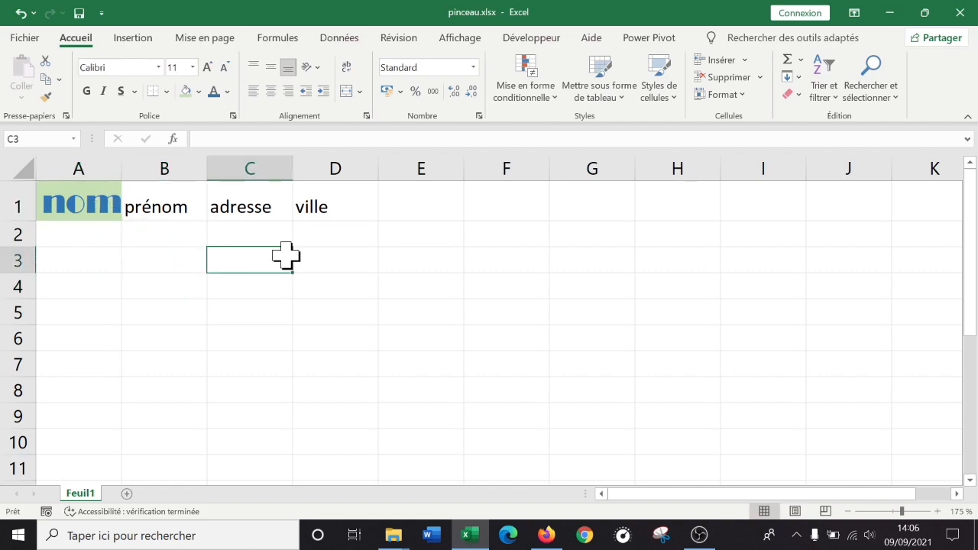
{"action": "left_click", "coordinate": [191, 260]}
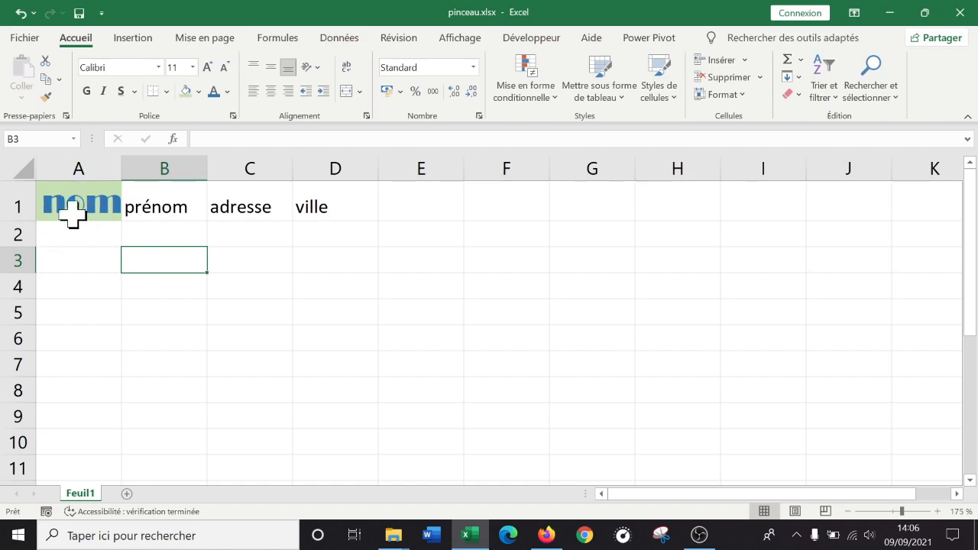
Widen column A slightly so the enlarged heading "nom" fits with some margin
{"action": "left_click", "coordinate": [67, 197]}
{"action": "left_click", "coordinate": [81, 255]}
{"action": "left_click", "coordinate": [69, 197]}
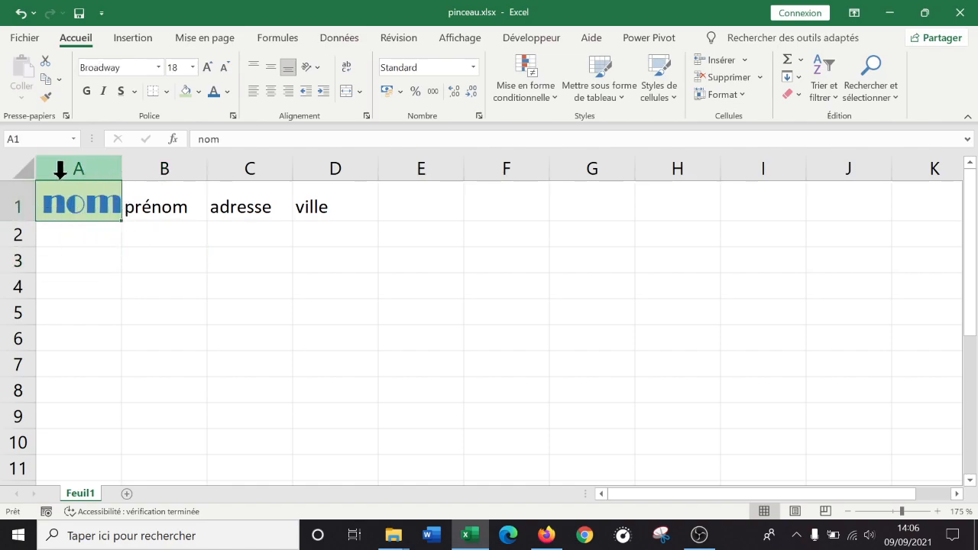
{"action": "left_click_drag", "start_coordinate": [117, 166], "coordinate": [142, 165]}
{"action": "left_click", "coordinate": [80, 260]}
Copy the formatting of cell A1 onto the headings in B1 to D1 with the Format Painter
{"action": "left_click", "coordinate": [92, 195]}
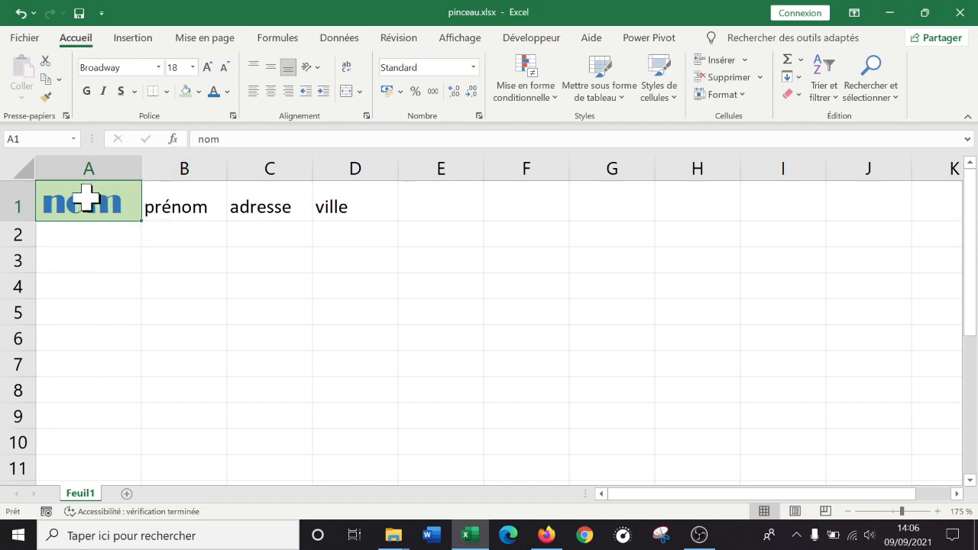
{"action": "left_click", "coordinate": [46, 97]}
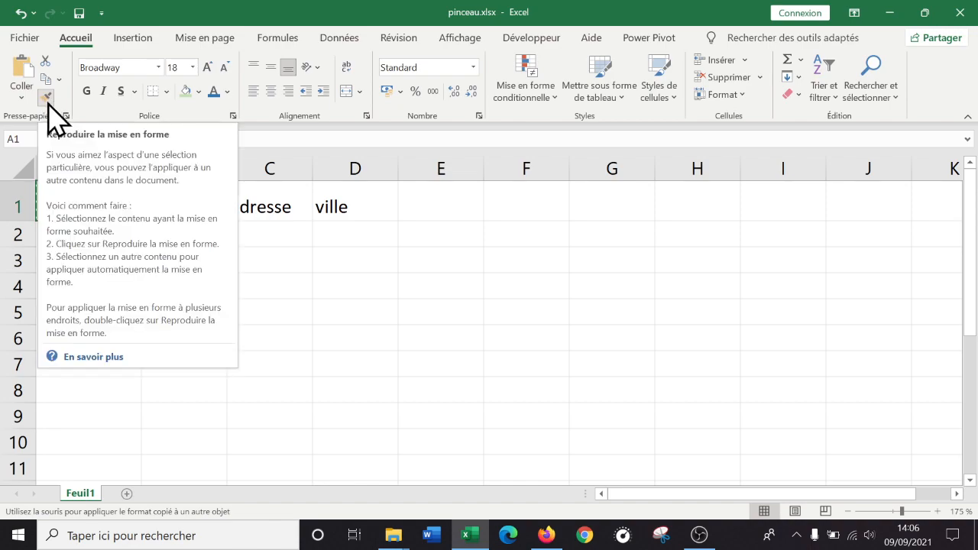
{"action": "left_click_drag", "start_coordinate": [356, 205], "coordinate": [189, 200]}
{"action": "left_click_drag", "start_coordinate": [189, 200], "coordinate": [191, 201]}
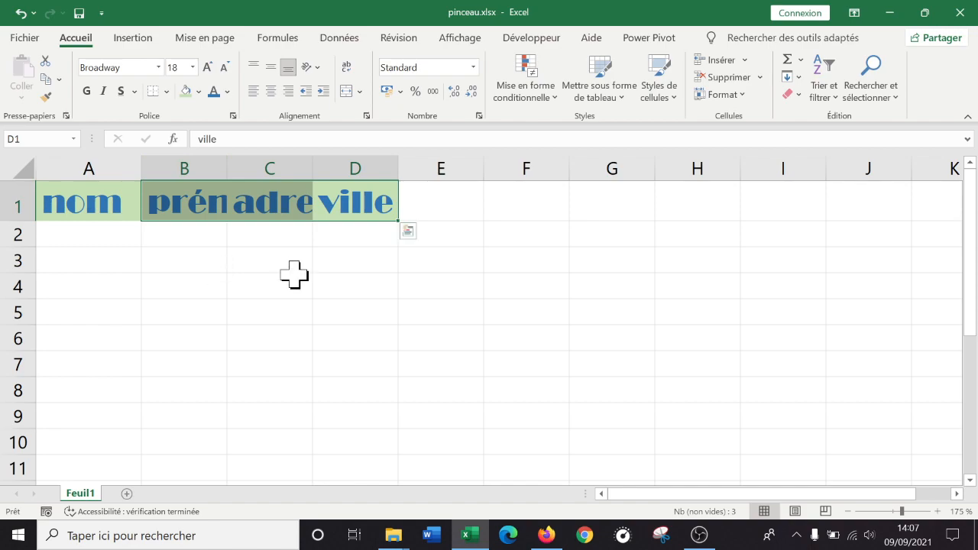
Auto-fit the width of column B to the heading "prénom"
{"action": "left_click_drag", "start_coordinate": [294, 277], "coordinate": [294, 260]}
{"action": "left_click_drag", "start_coordinate": [223, 161], "coordinate": [226, 162]}
{"action": "double_click", "coordinate": [227, 162]}
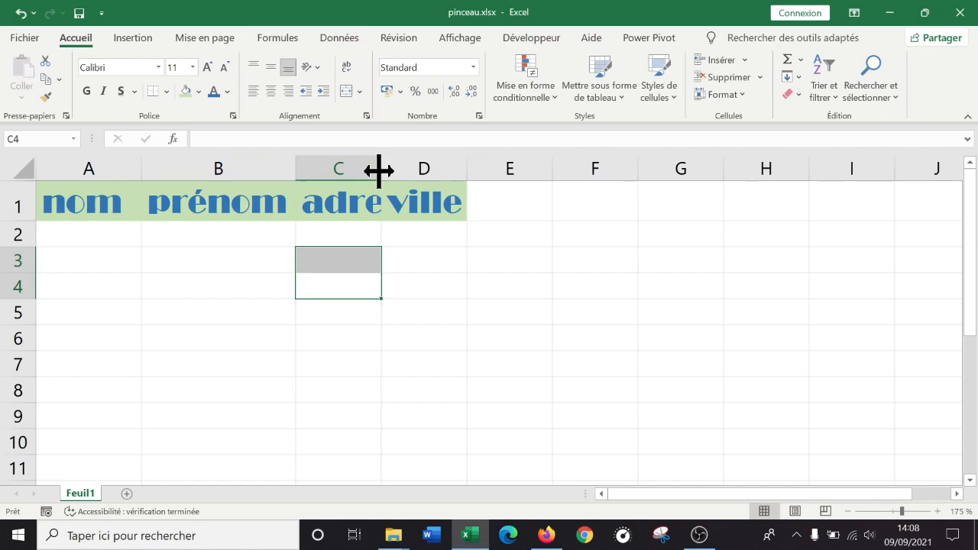
Auto-fit the width of column C to the heading "adresse"
{"action": "double_click", "coordinate": [381, 168]}
Examine the cell format settings of A1, from number, alignment and font to border, fill and protection, without changing anything
{"action": "left_click", "coordinate": [91, 204]}
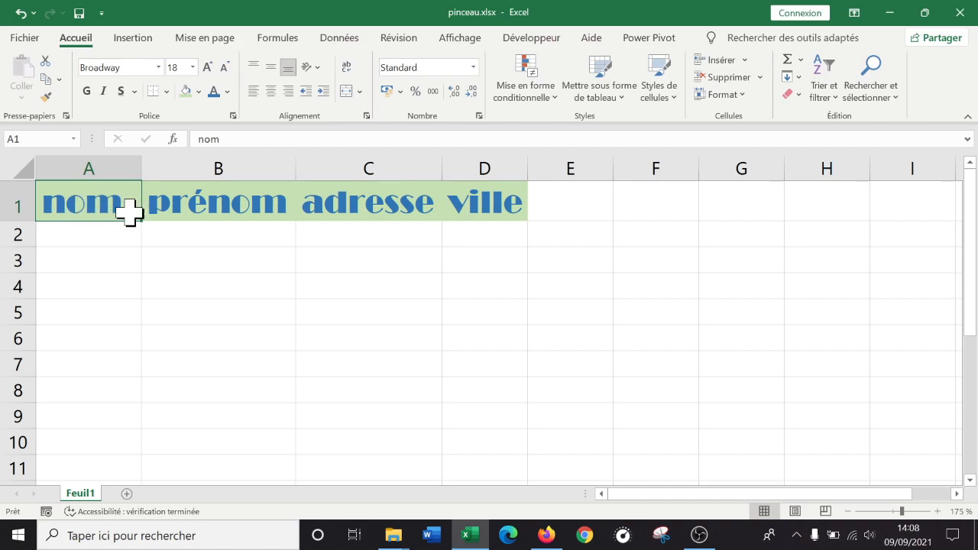
{"action": "right_click", "coordinate": [101, 202]}
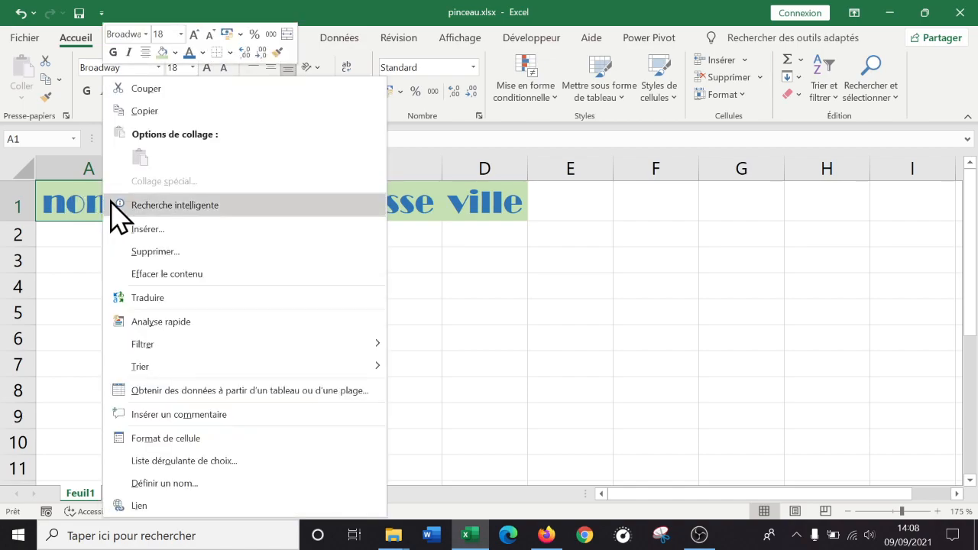
{"action": "left_click", "coordinate": [195, 441]}
{"action": "left_click_drag", "start_coordinate": [115, 137], "coordinate": [244, 137]}
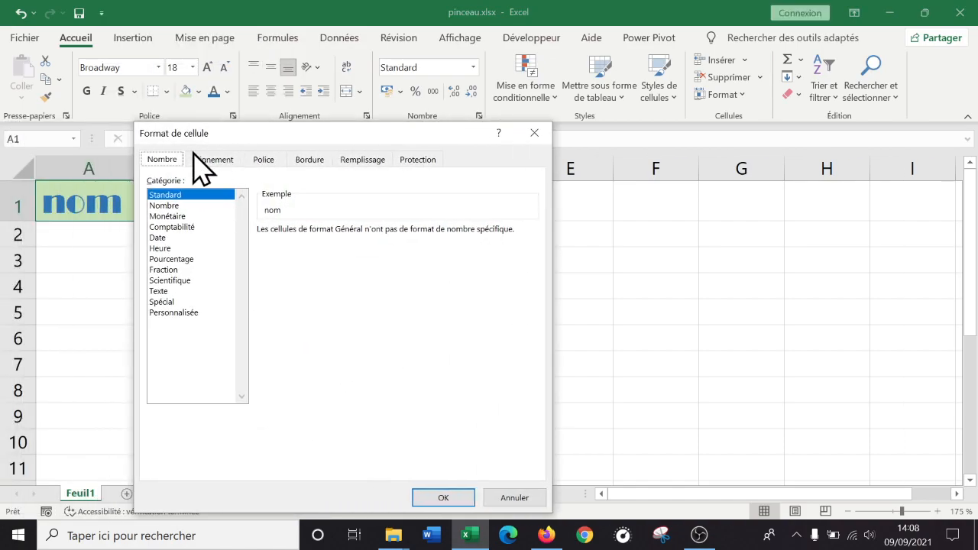
{"action": "left_click", "coordinate": [211, 161]}
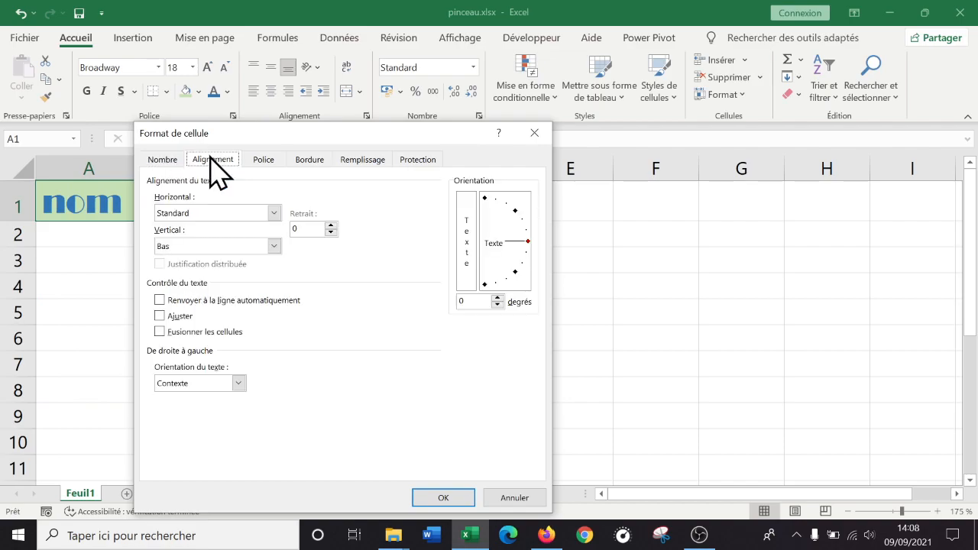
{"action": "left_click", "coordinate": [263, 160]}
{"action": "left_click", "coordinate": [310, 160]}
{"action": "left_click", "coordinate": [367, 160]}
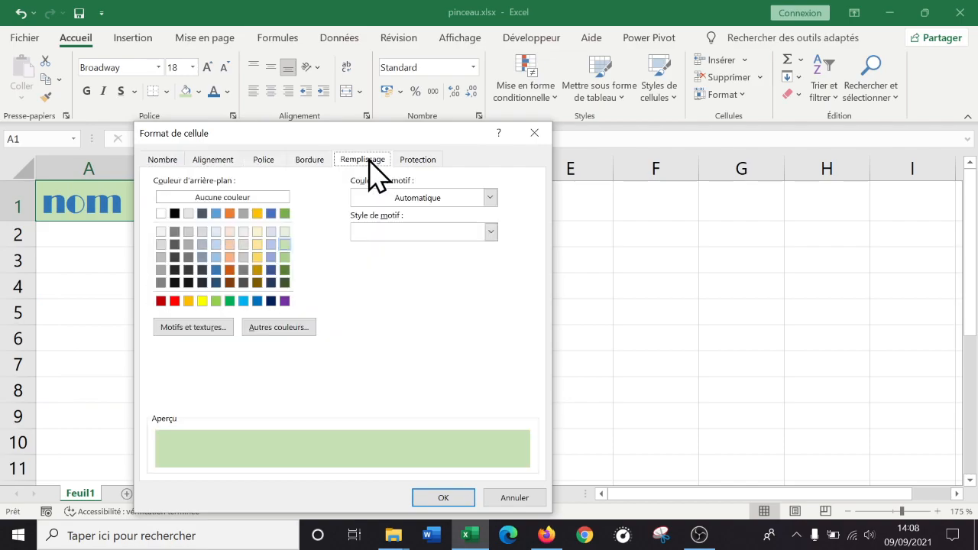
{"action": "left_click", "coordinate": [432, 159]}
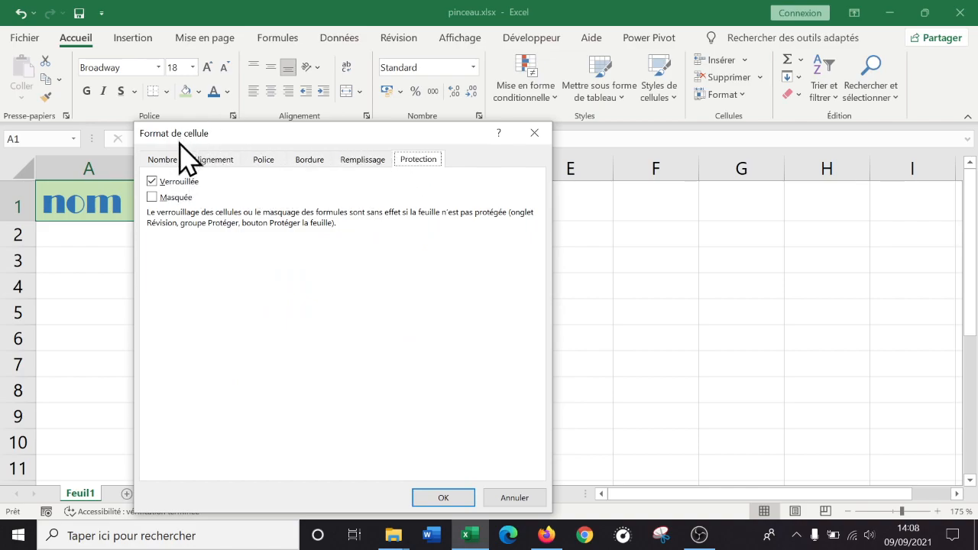
{"action": "left_click", "coordinate": [534, 133]}
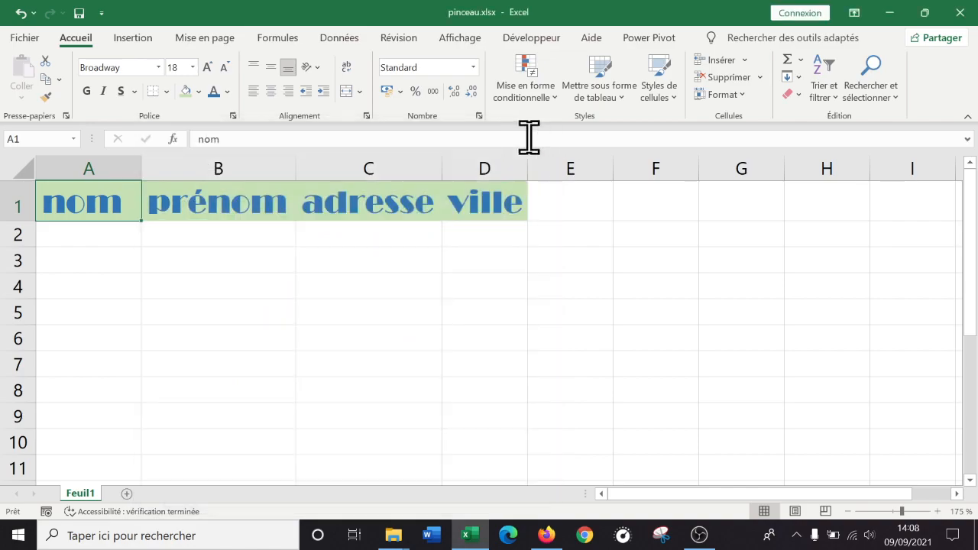
Enter the formula =A1 in cell A3 to reference the first heading
{"action": "left_click", "coordinate": [118, 262]}
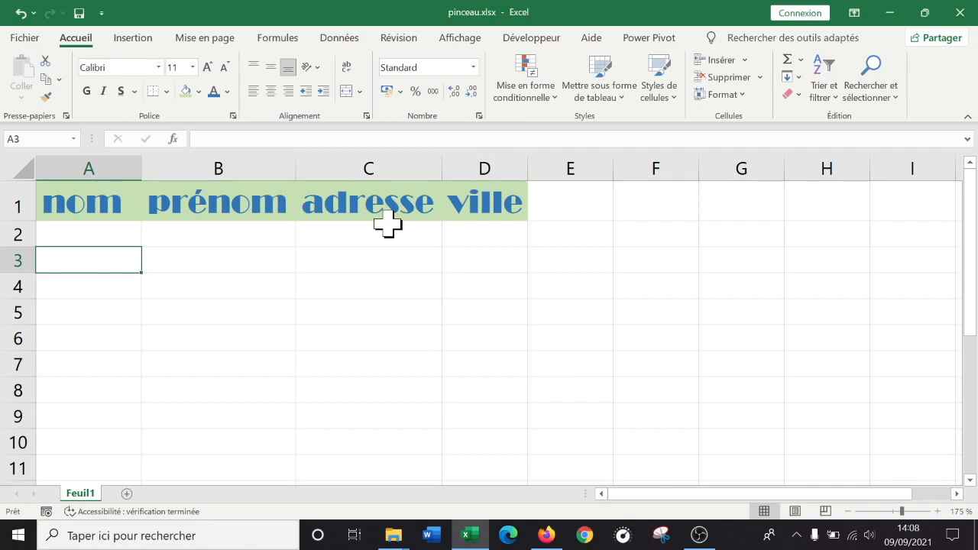
{"action": "type", "text": "="}
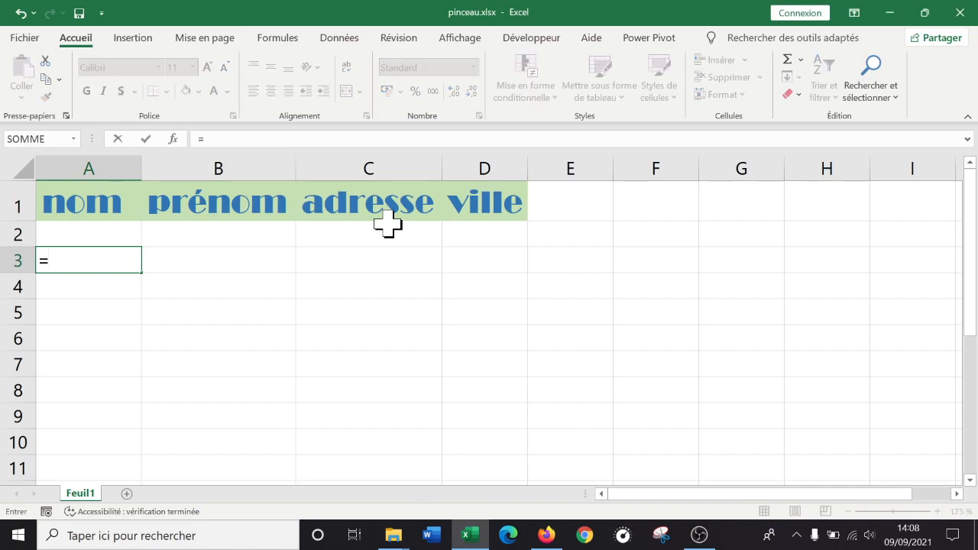
{"action": "type", "text": "A1"}
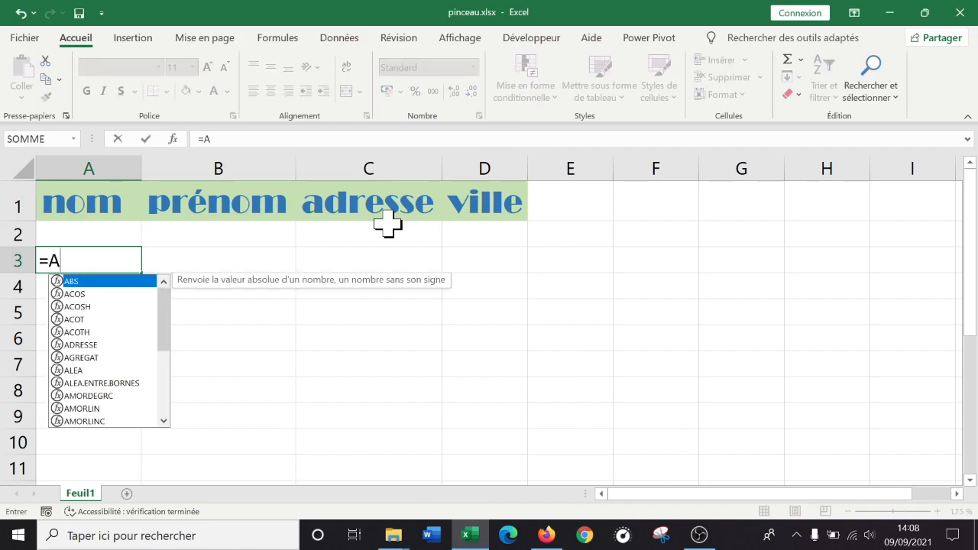
{"action": "key", "text": "Return"}
{"action": "key", "text": "Up"}
Enter the formula =5+3 in cell A5
{"action": "key", "text": "Down"}
{"action": "key", "text": "Down"}
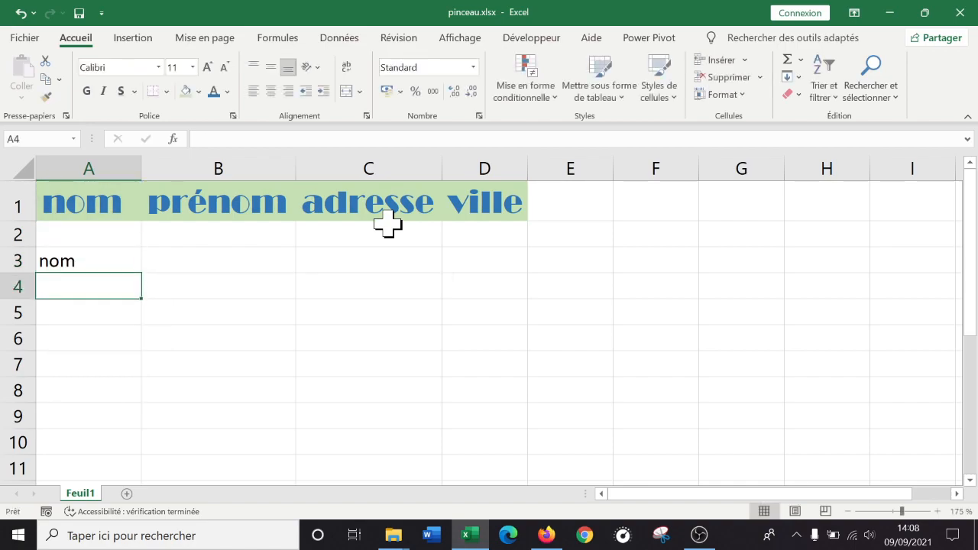
{"action": "type", "text": "="}
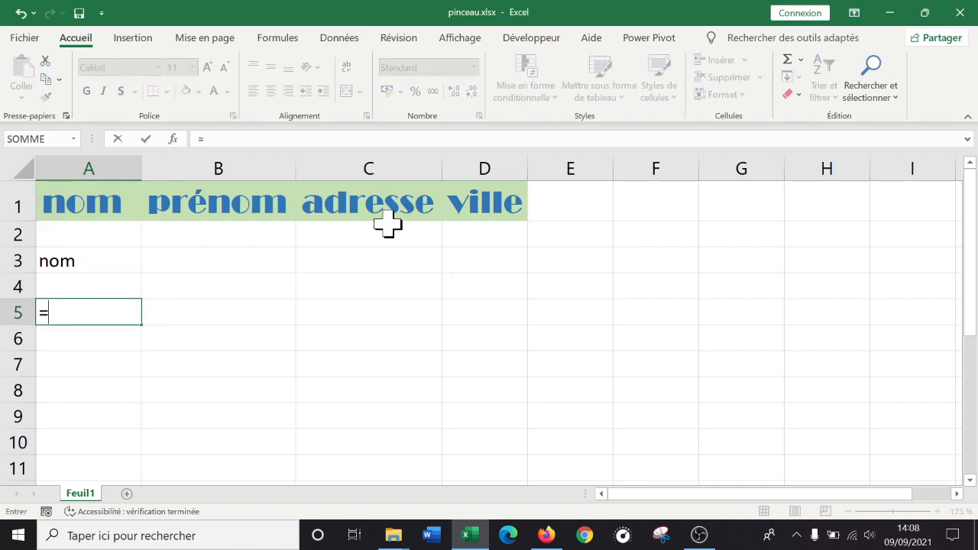
{"action": "type", "text": "5+"}
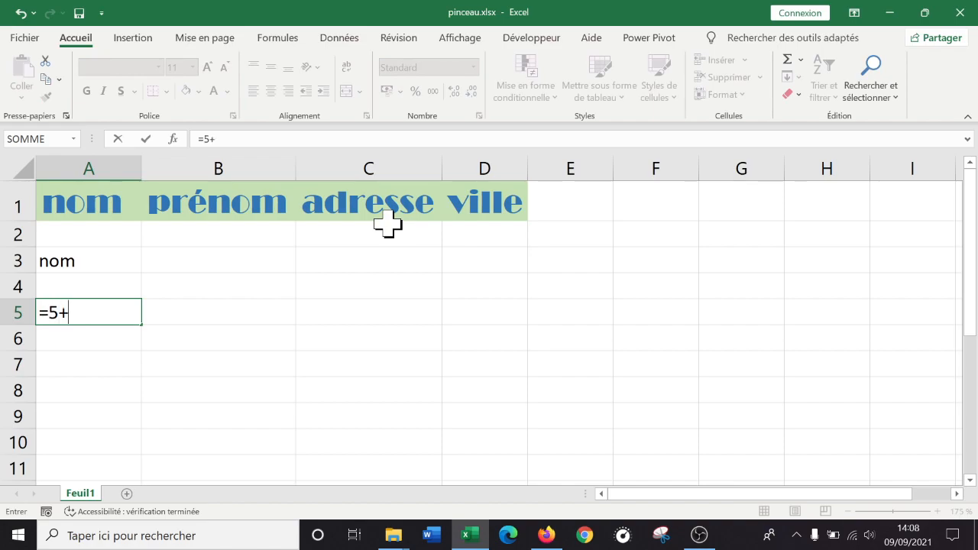
{"action": "type", "text": "3"}
{"action": "key", "text": "Return"}
{"action": "key", "text": "Up"}
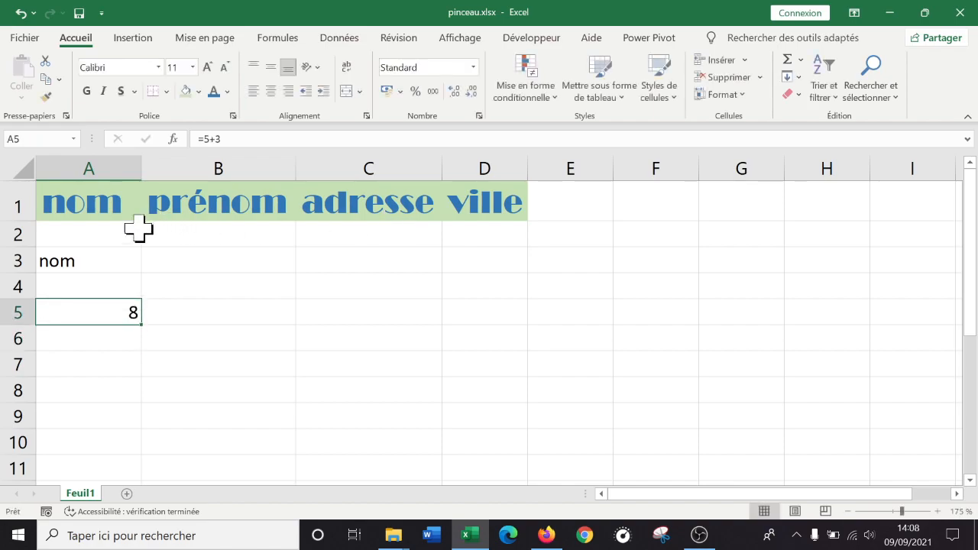
Copy the formatting of A1 onto A3 and from A3 onto A5 with the Format Painter
{"action": "left_click", "coordinate": [96, 210]}
{"action": "left_click", "coordinate": [47, 95]}
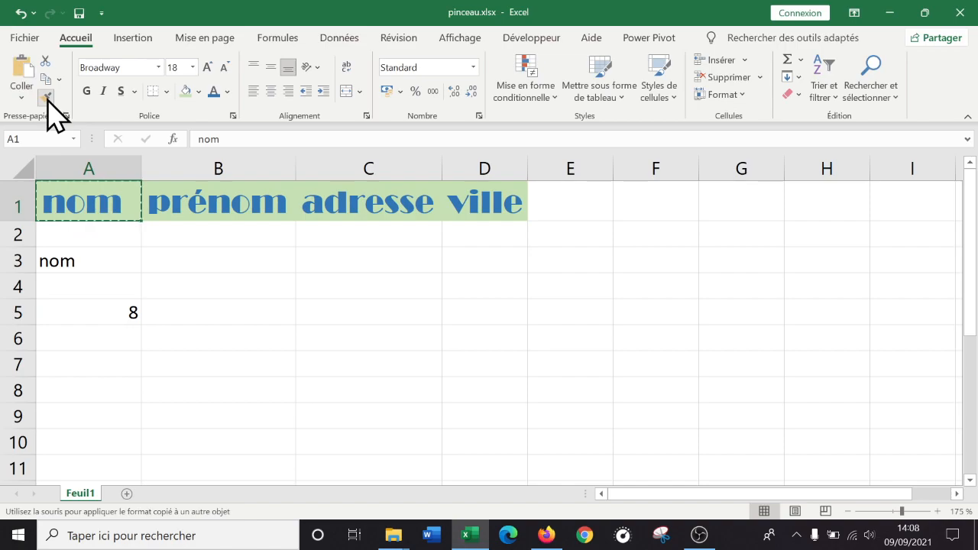
{"action": "left_click", "coordinate": [102, 262]}
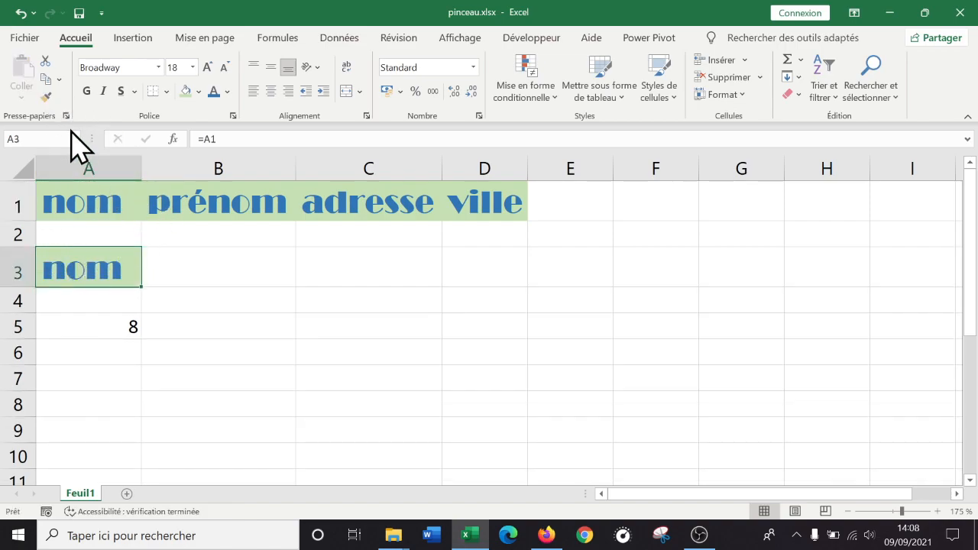
{"action": "left_click", "coordinate": [48, 97]}
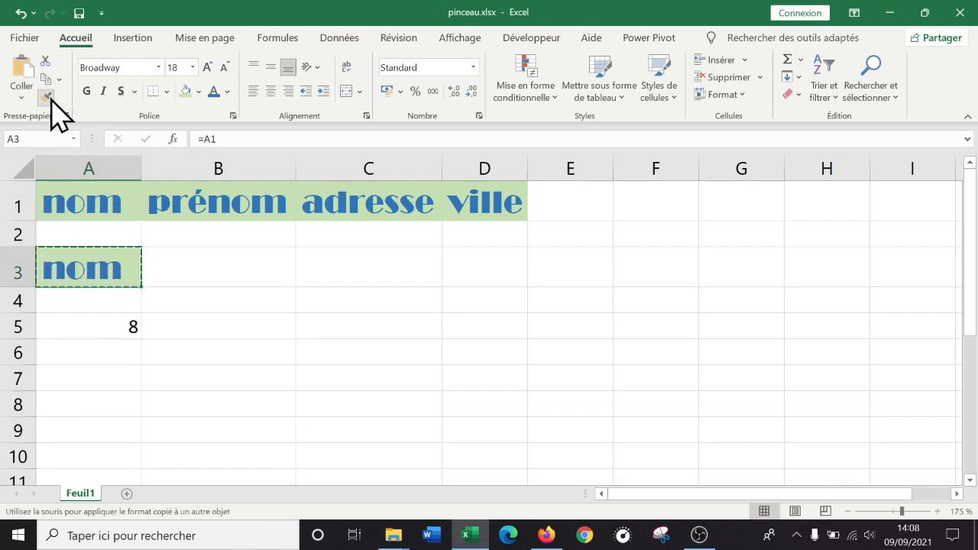
{"action": "left_click", "coordinate": [94, 327]}
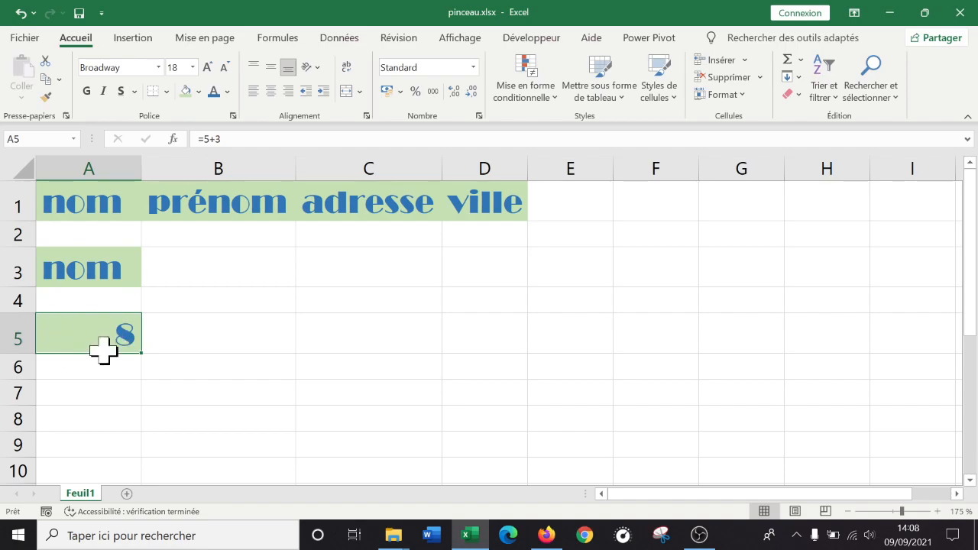
Review every category of cell A5's format settings, including number, alignment, font, border, fill and protection, keeping them as they are
{"action": "right_click", "coordinate": [85, 332]}
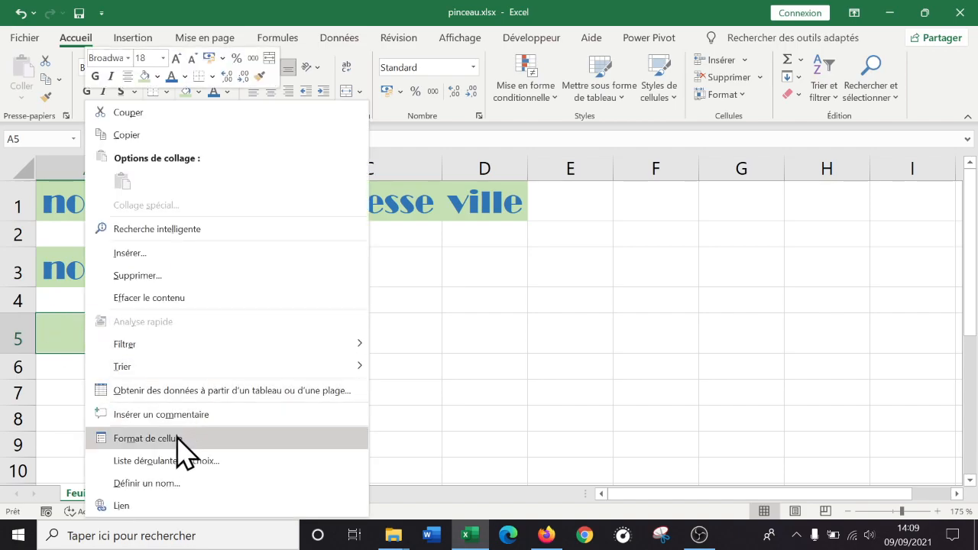
{"action": "left_click", "coordinate": [54, 338]}
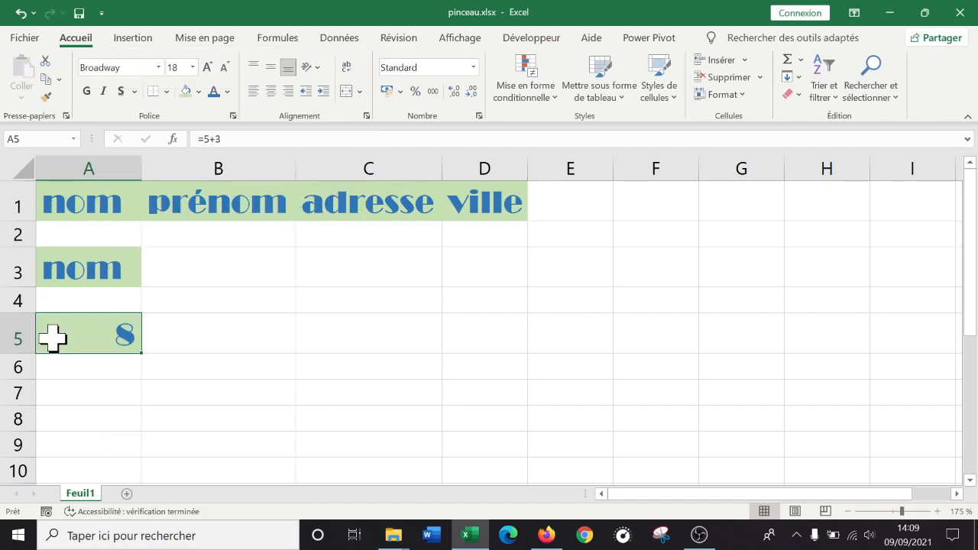
{"action": "right_click", "coordinate": [99, 332]}
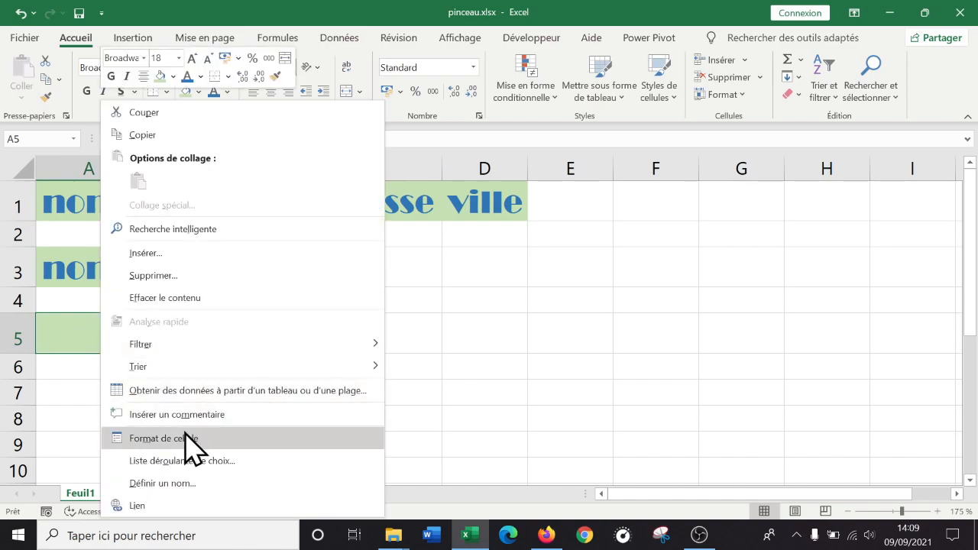
{"action": "left_click", "coordinate": [162, 438]}
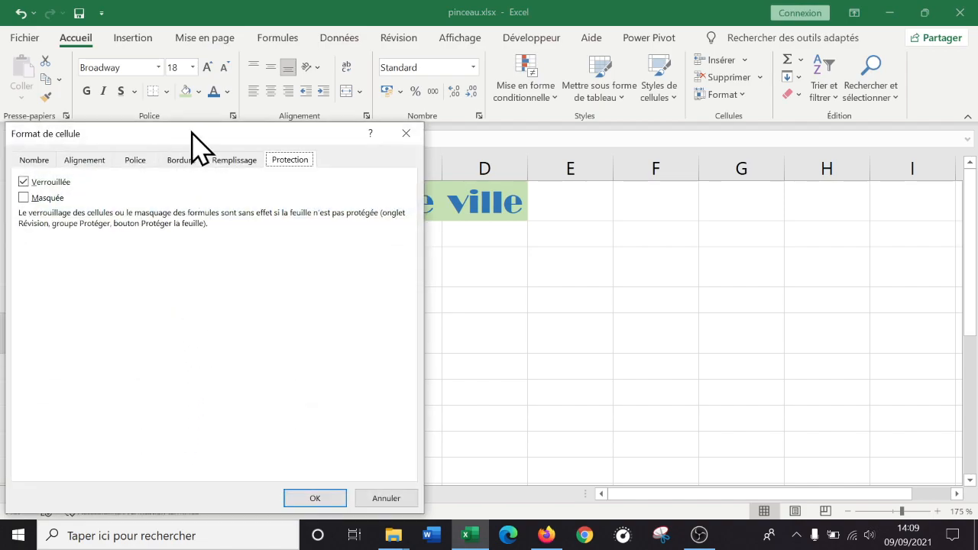
{"action": "left_click_drag", "start_coordinate": [191, 131], "coordinate": [418, 126]}
{"action": "left_click", "coordinate": [260, 153]}
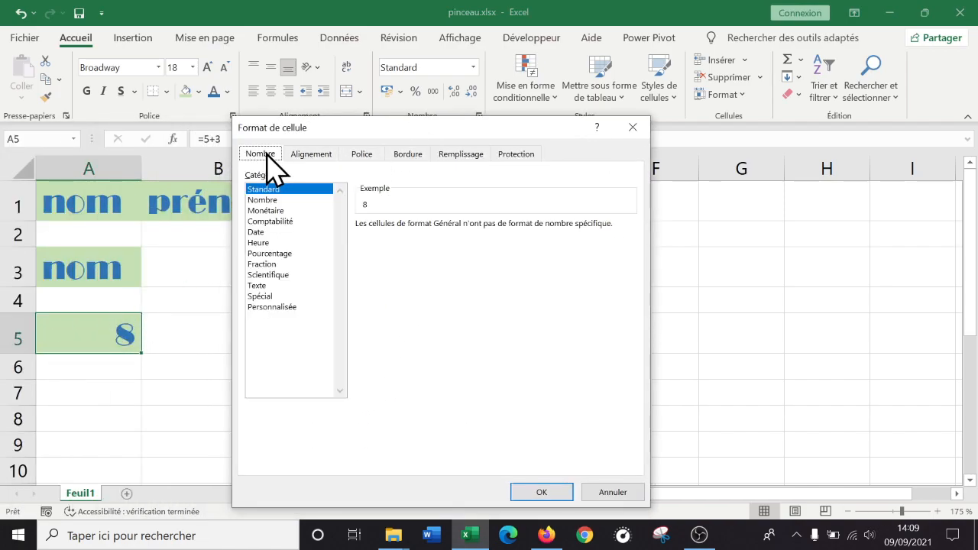
{"action": "left_click", "coordinate": [311, 154]}
{"action": "left_click", "coordinate": [264, 153]}
{"action": "left_click", "coordinate": [313, 154]}
{"action": "left_click", "coordinate": [361, 154]}
{"action": "left_click", "coordinate": [407, 153]}
{"action": "left_click", "coordinate": [460, 154]}
{"action": "left_click", "coordinate": [515, 153]}
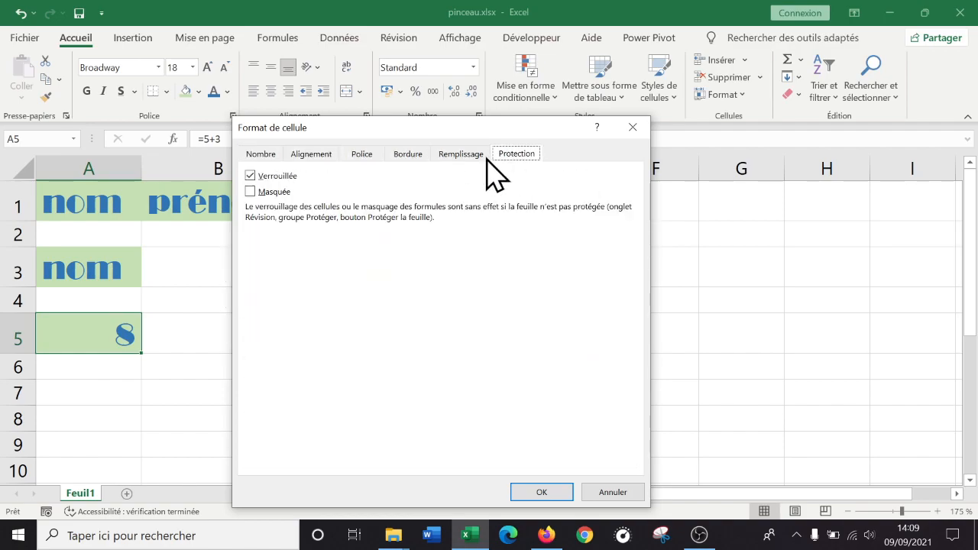
{"action": "left_click", "coordinate": [258, 156]}
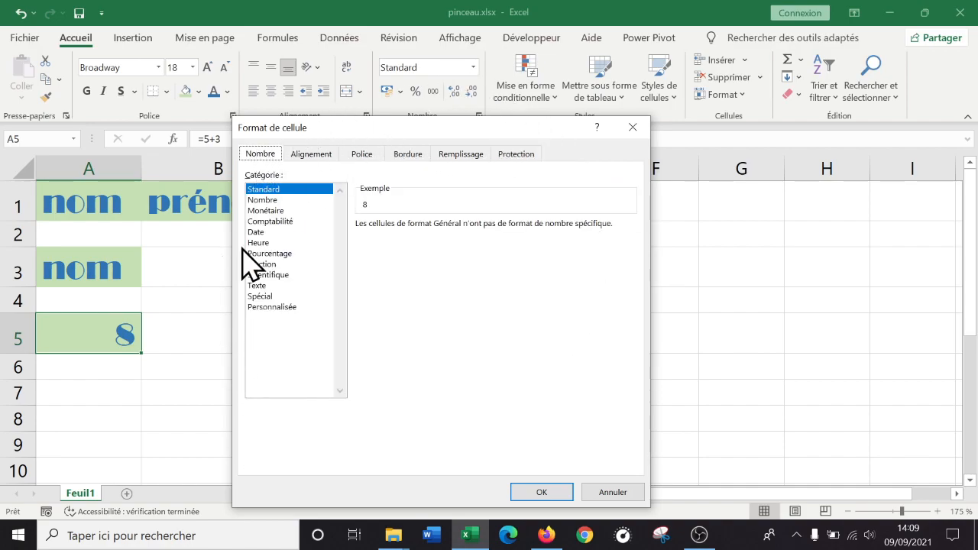
{"action": "left_click", "coordinate": [546, 493]}
{"action": "left_click", "coordinate": [539, 328]}
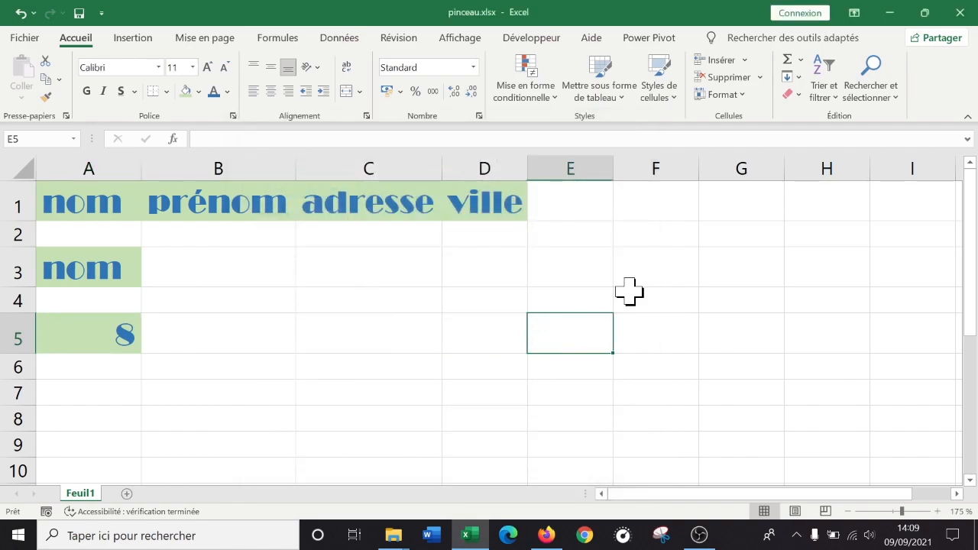